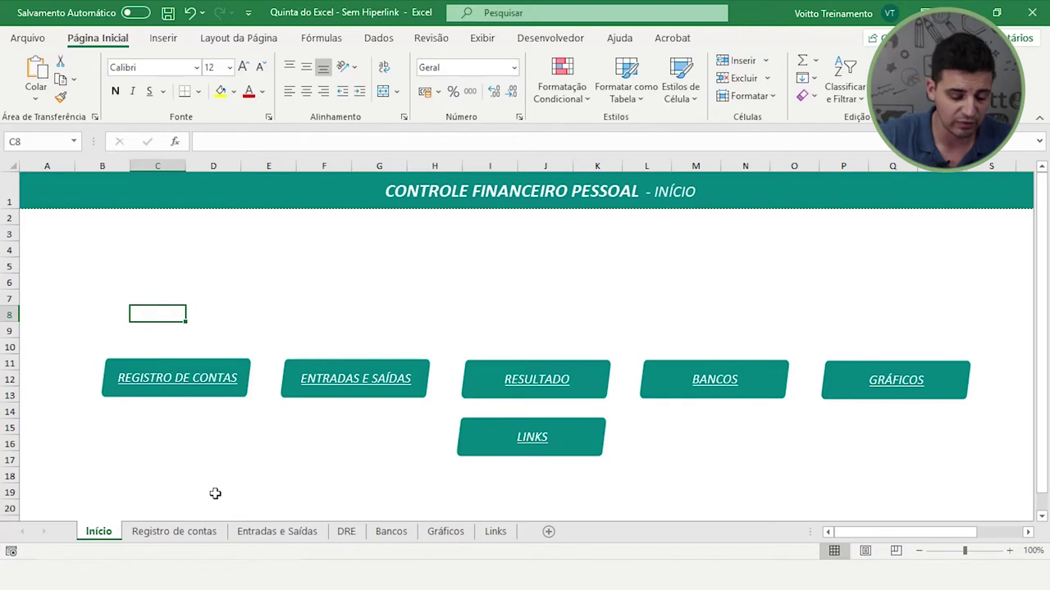
- Try the REGISTRO DE CONTAS button's link, dismissing the invalid-reference errors it raises
right_click(228, 397)
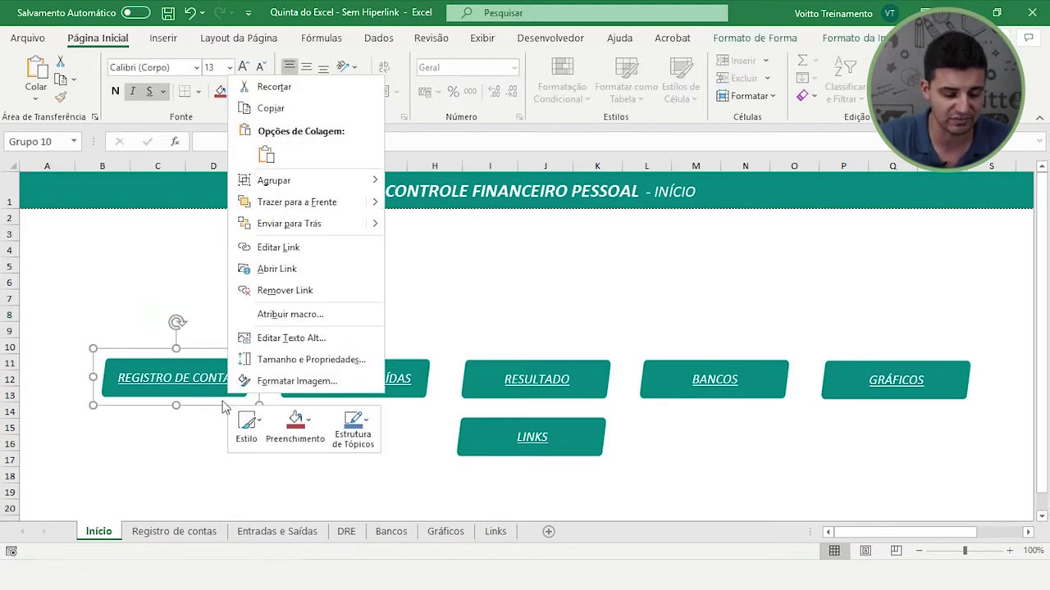
left_click(185, 437)
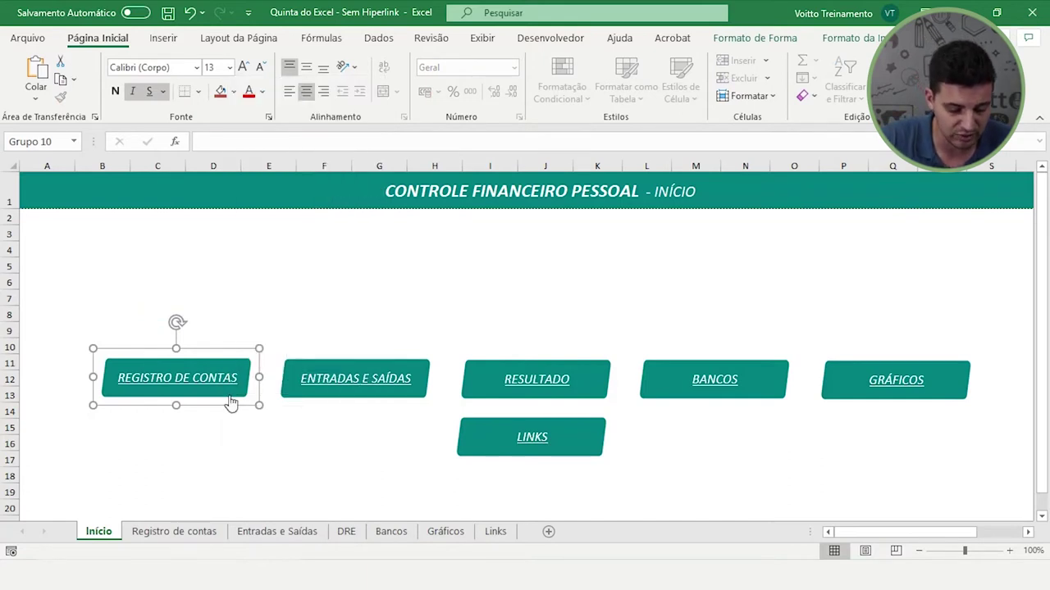
left_click(246, 437)
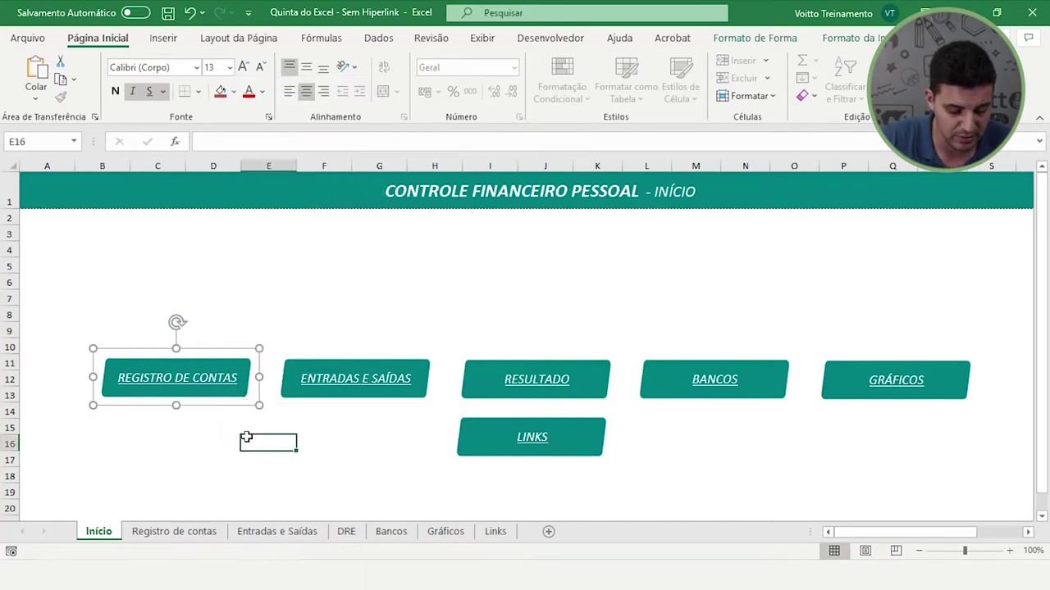
left_click(236, 393)
left_click(530, 329)
left_click(237, 390)
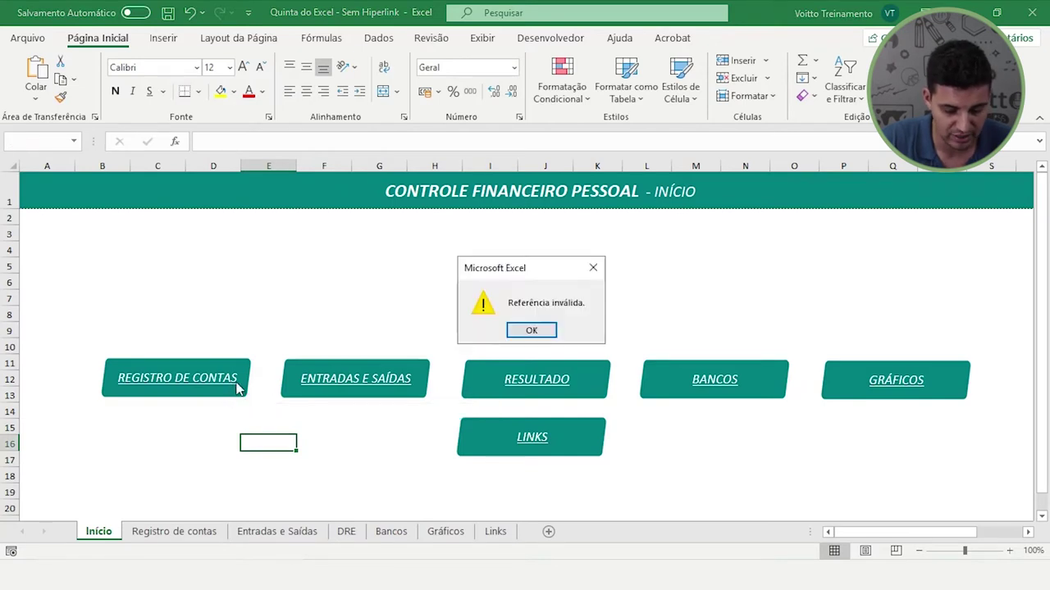
left_click(530, 331)
right_click(209, 384)
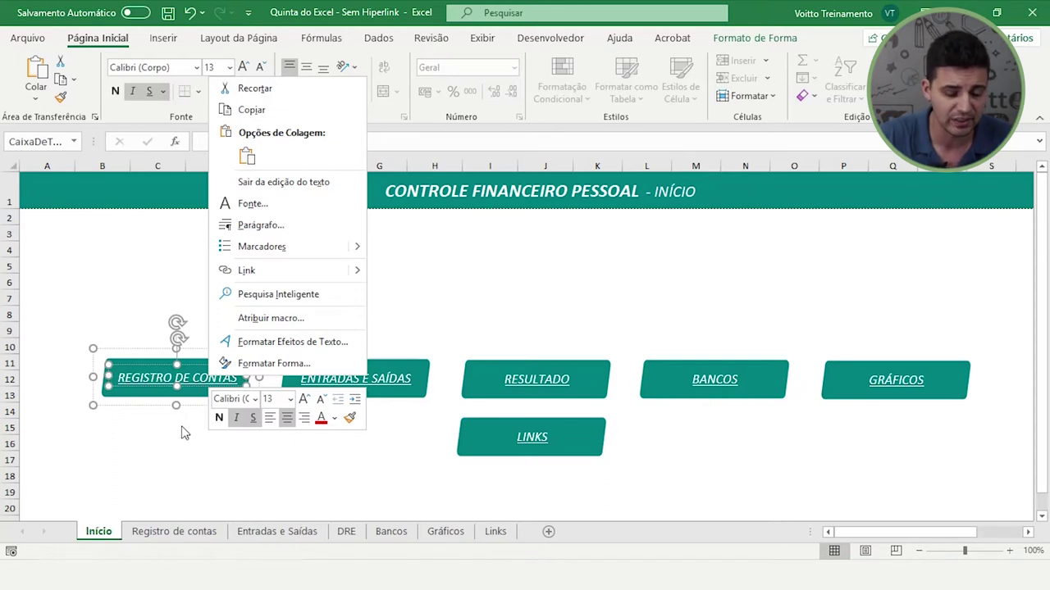
left_click(175, 447)
left_click(176, 443)
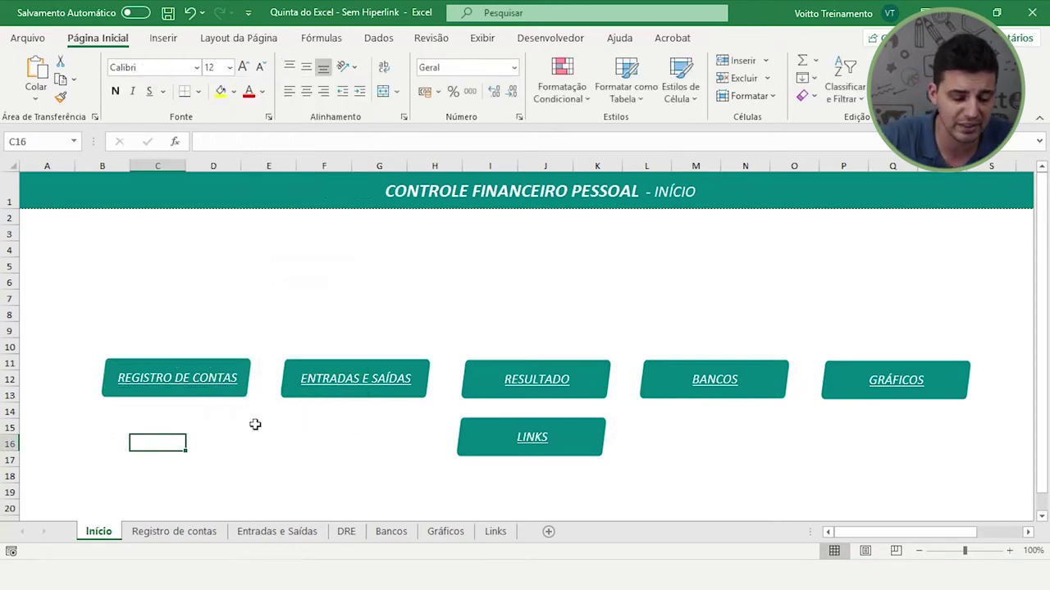
- Pick the plain rectangle from Inserir > Ilustrações > Formas
left_click(164, 40)
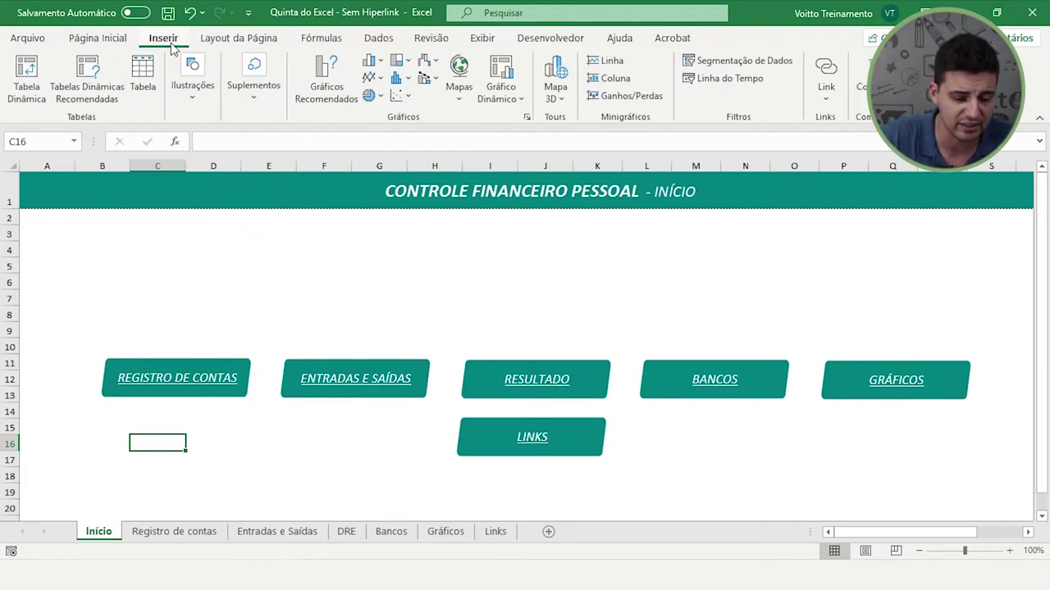
left_click(190, 102)
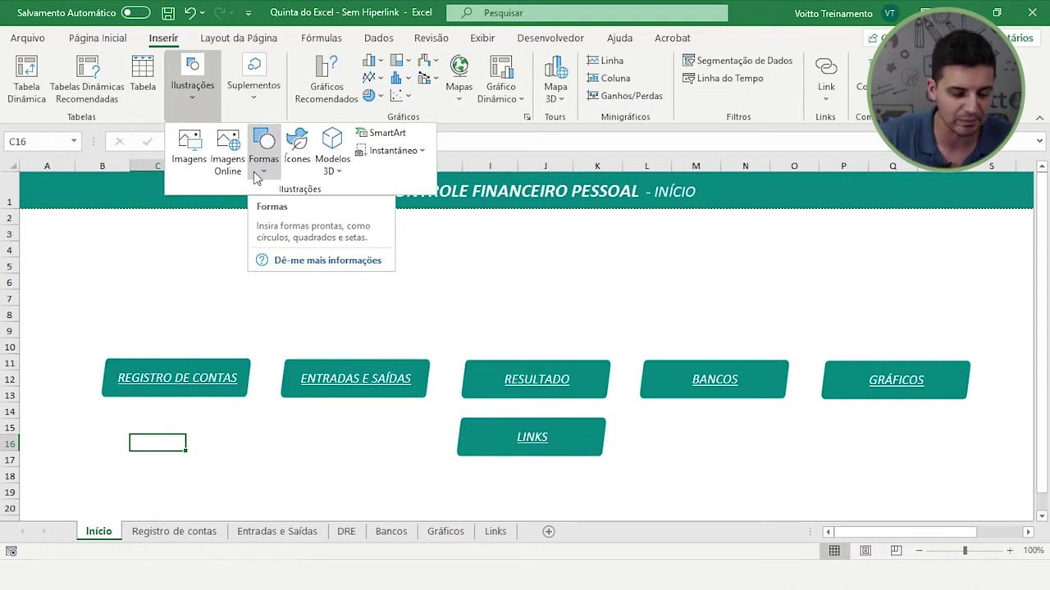
left_click(261, 174)
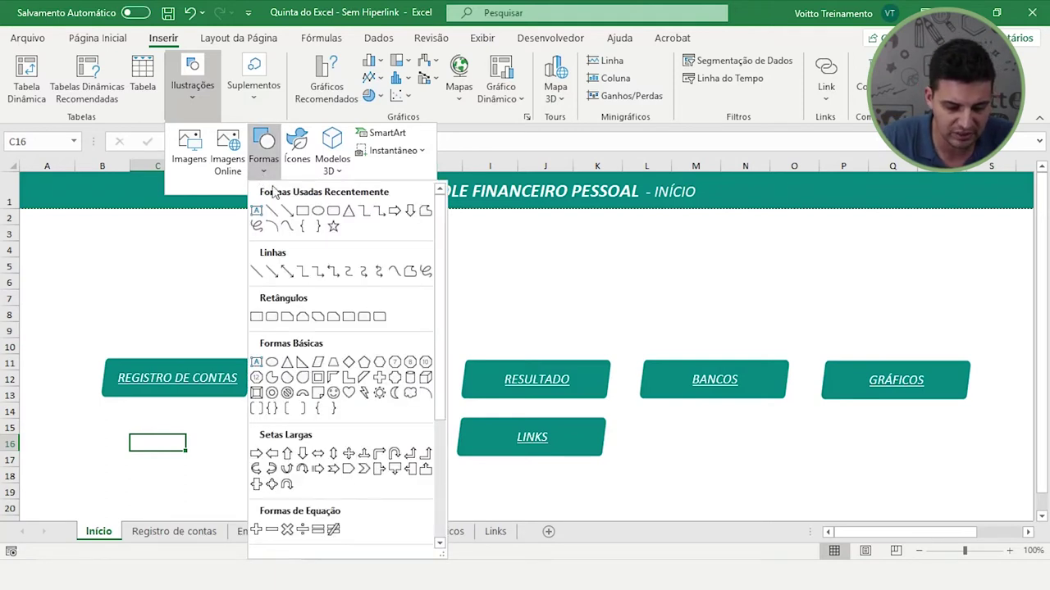
left_click(301, 211)
- Draw a rectangle above the menu buttons and centre its label vertically and horizontally
left_click_drag(207, 230, 337, 282)
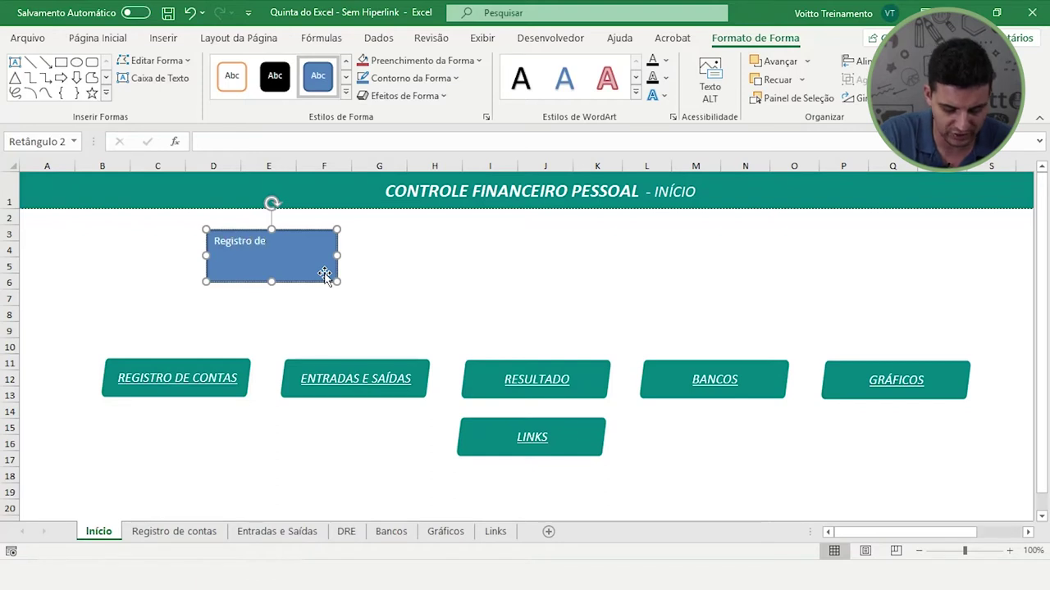
type("contas")
left_click(361, 266)
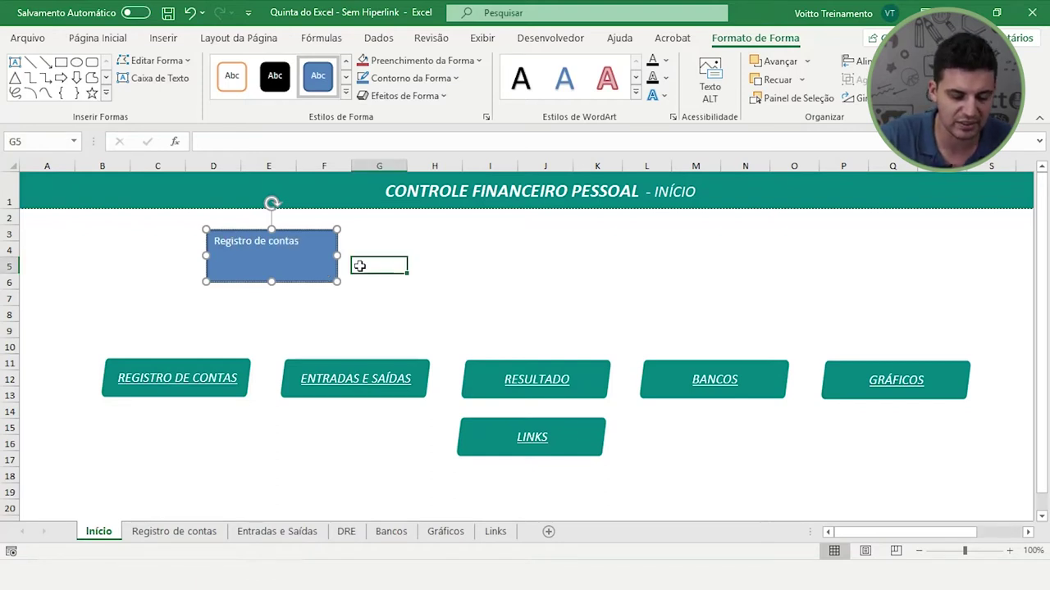
left_click(324, 264)
left_click(97, 40)
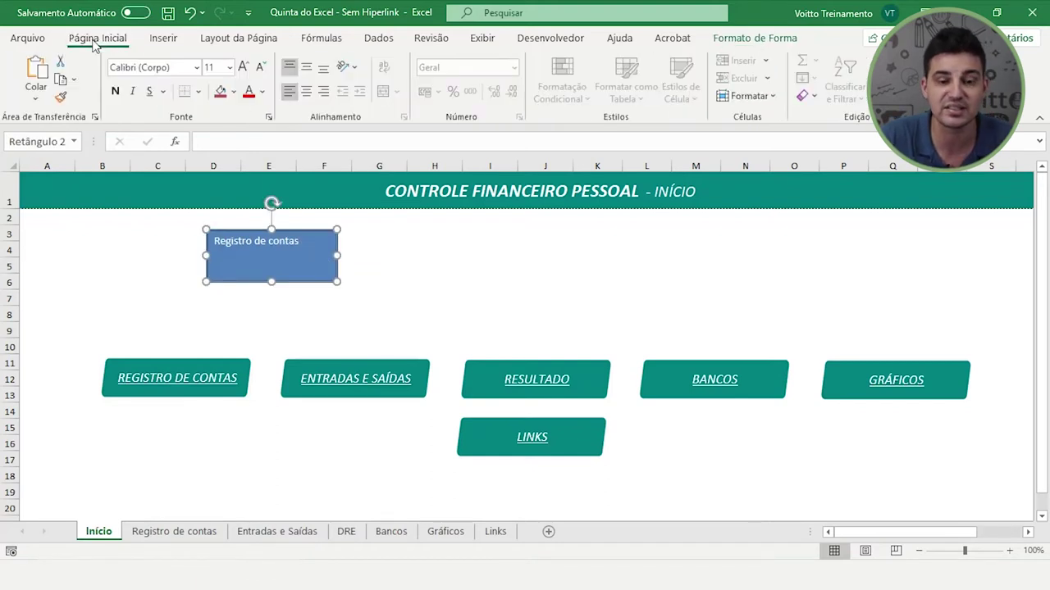
left_click(305, 73)
left_click(306, 91)
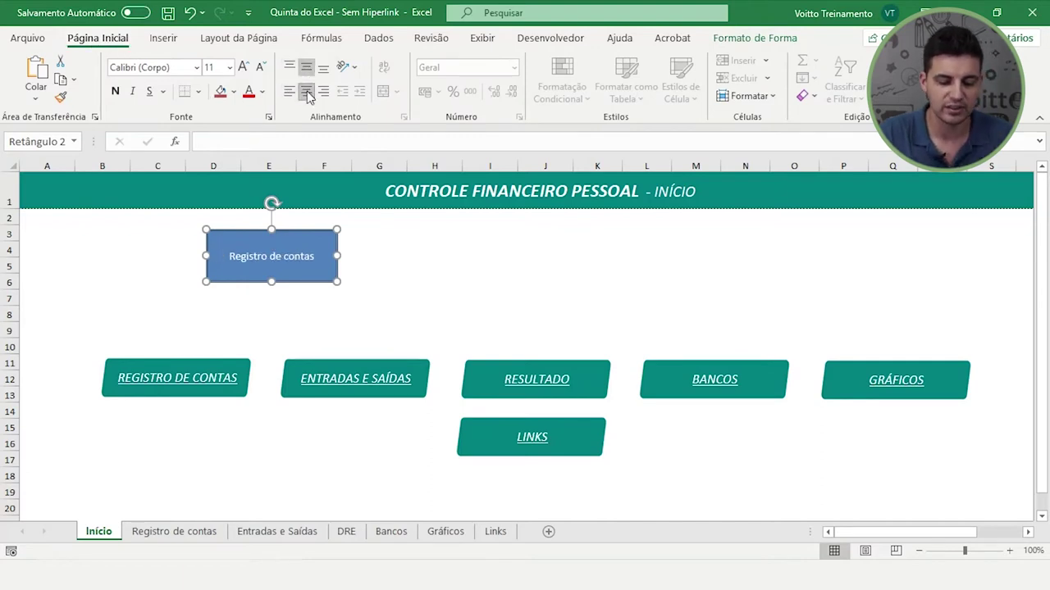
- Shrink the Registro de contas rectangle to a smaller size
left_click(431, 264)
left_click(337, 262)
mouse_move(337, 282)
left_mouse_down()
mouse_move(310, 260)
mouse_move(320, 260)
mouse_move(239, 296)
left_mouse_up()
left_click(296, 301)
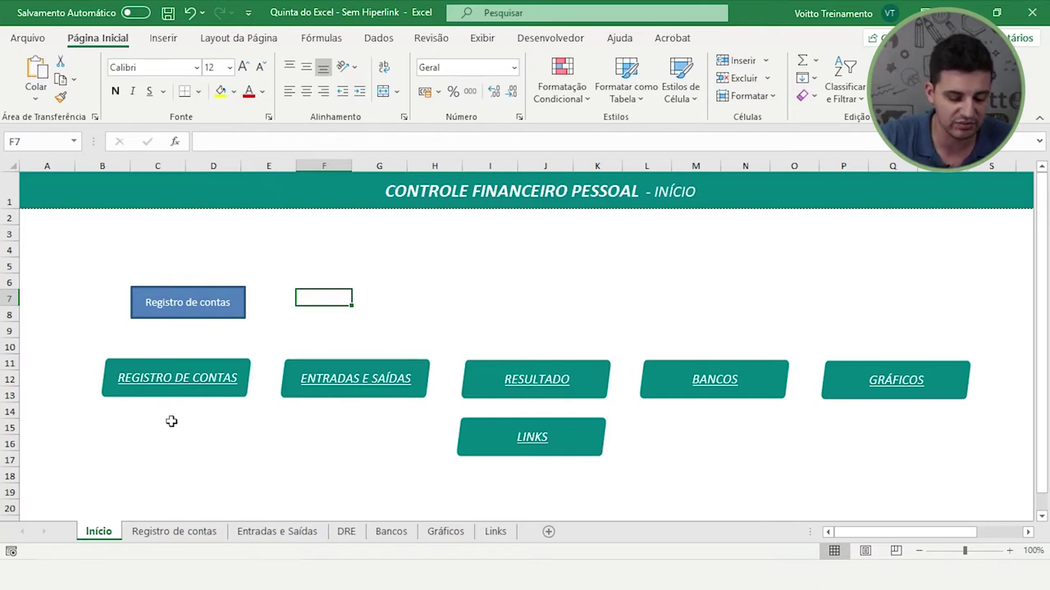
- Hyperlink the REGISTRO DE CONTAS button to the Registro de contas sheet and test it
right_click(201, 385)
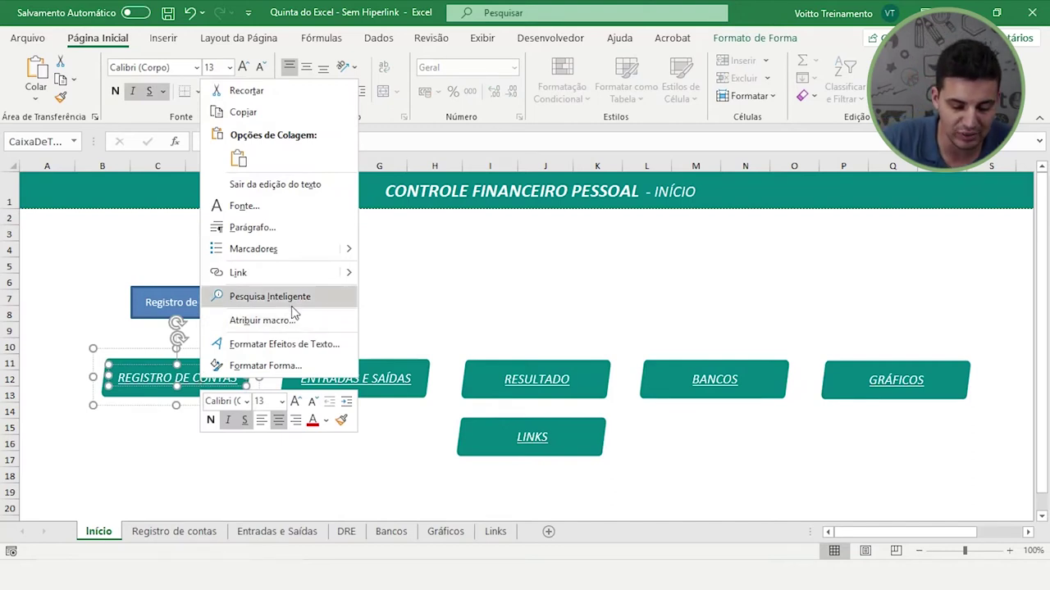
mouse_move(274, 272)
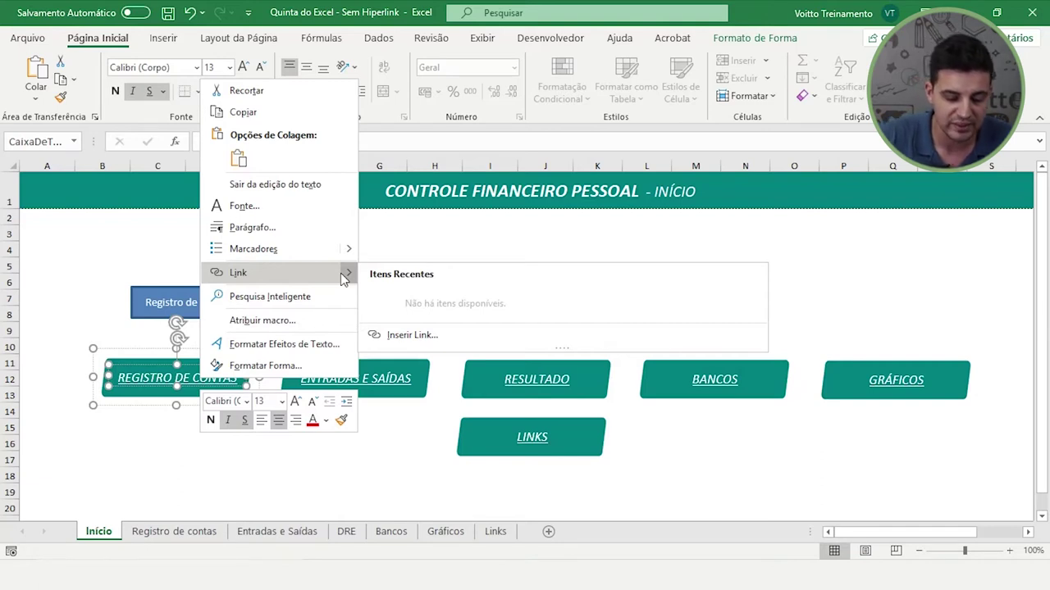
left_click(401, 335)
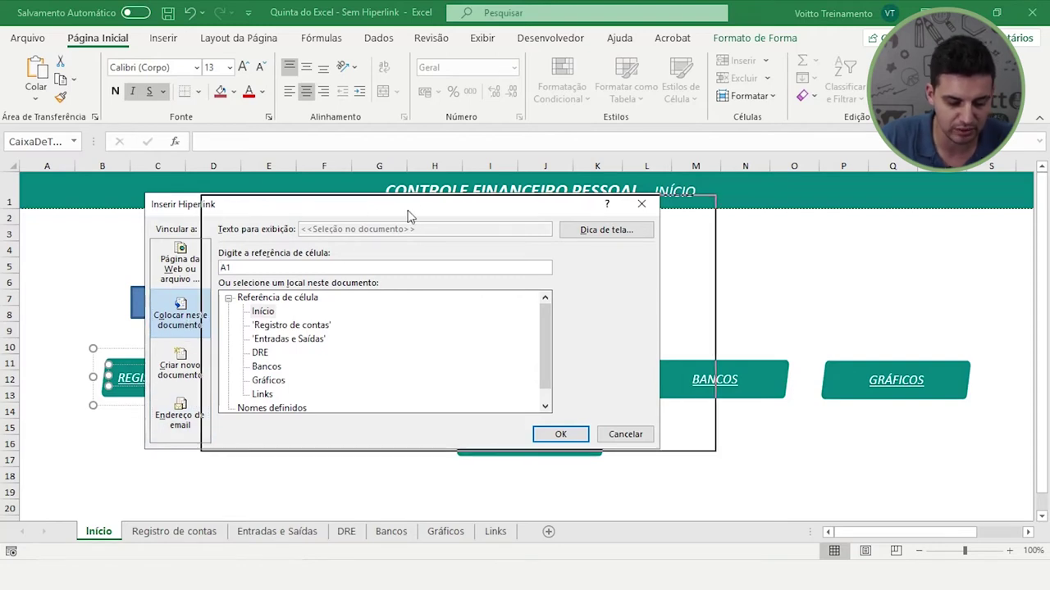
left_click_drag(352, 210, 450, 210)
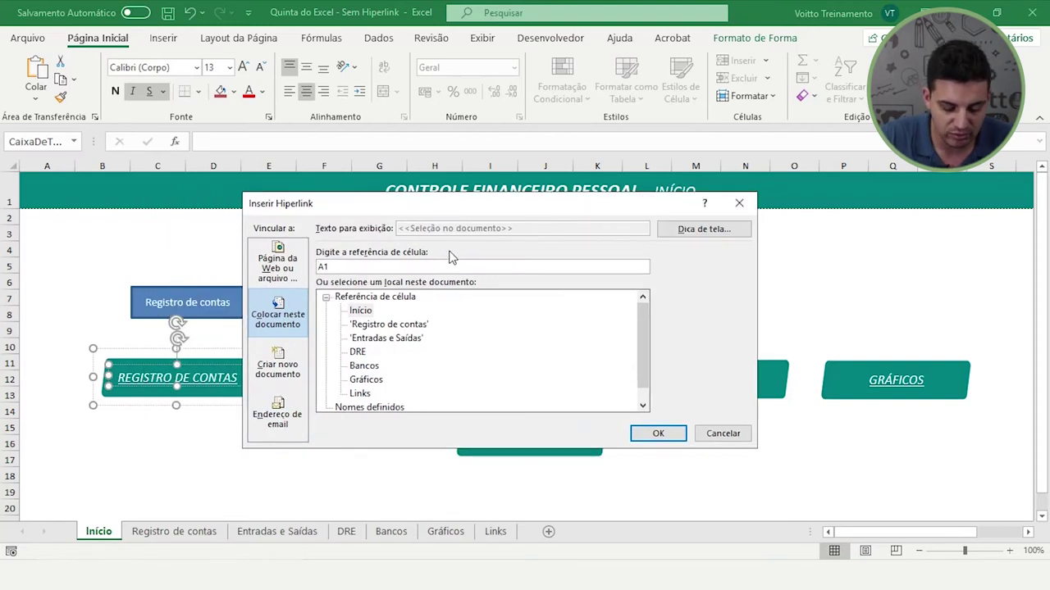
left_click(402, 326)
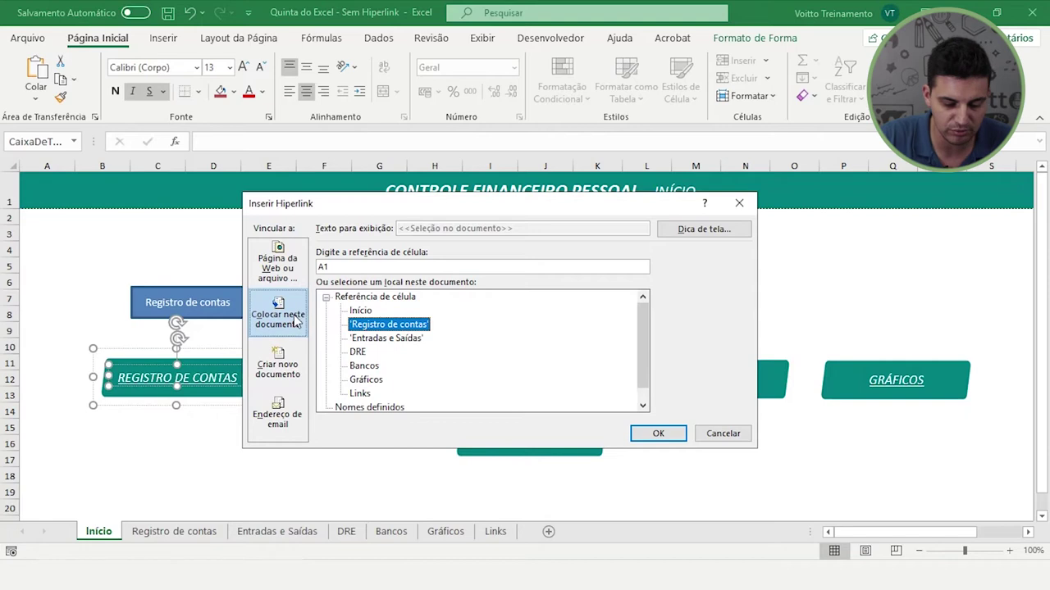
left_click(657, 433)
left_click(356, 458)
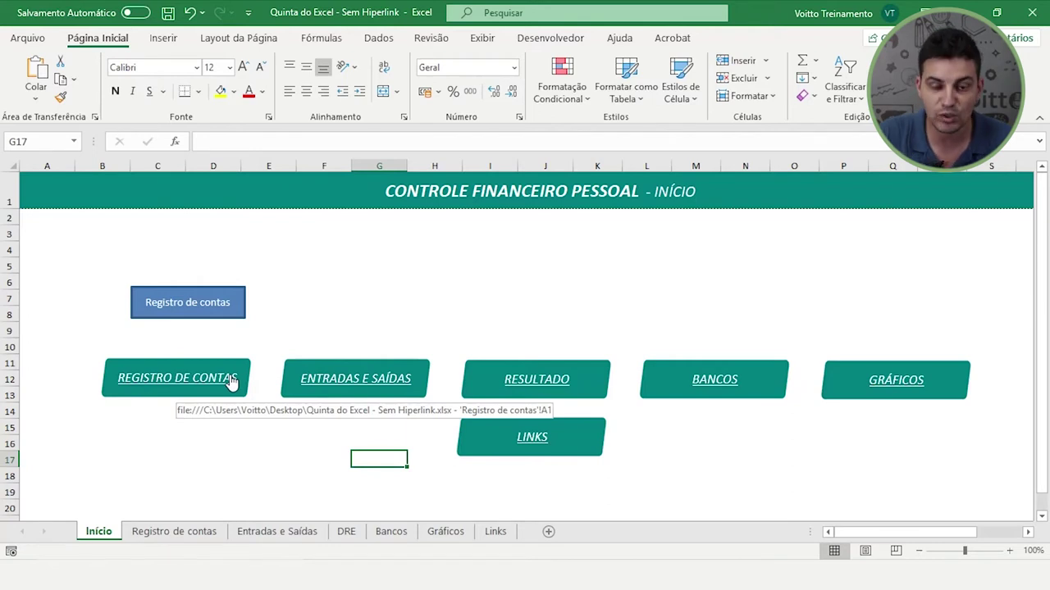
left_click(231, 380)
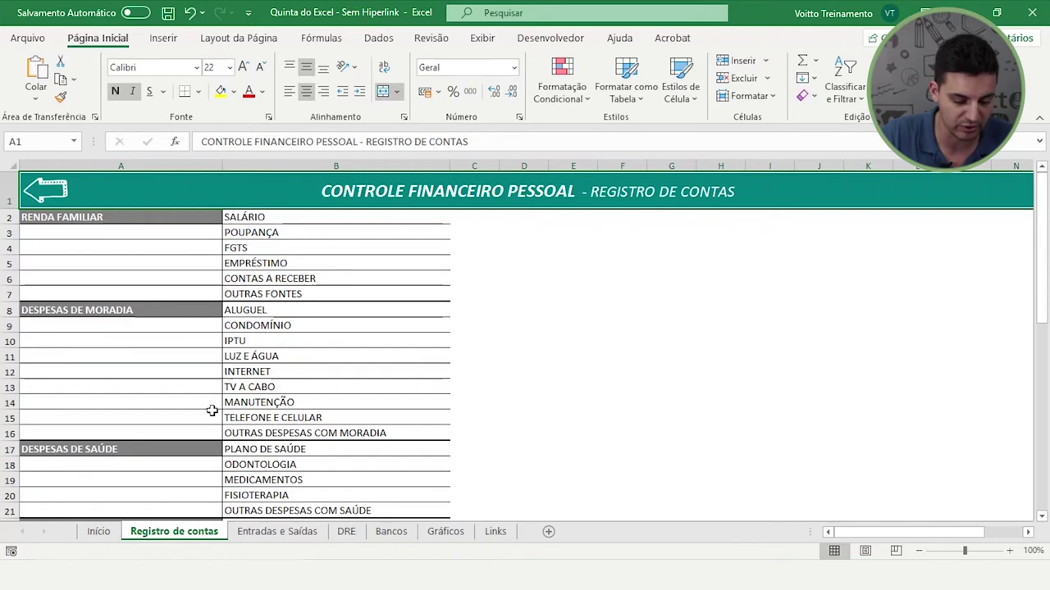
left_click(98, 531)
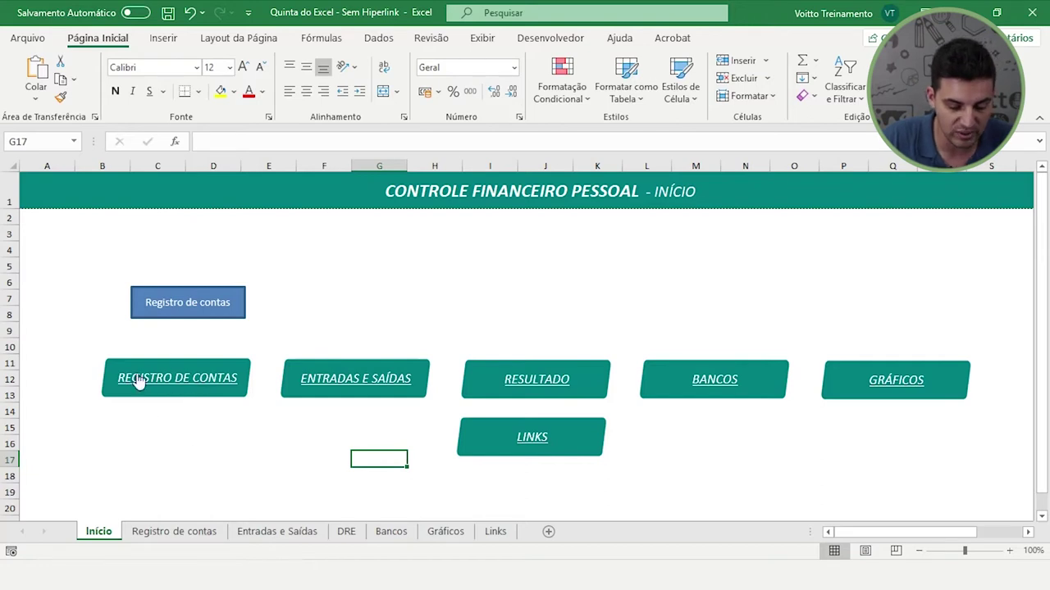
left_click(302, 378)
right_click(302, 378)
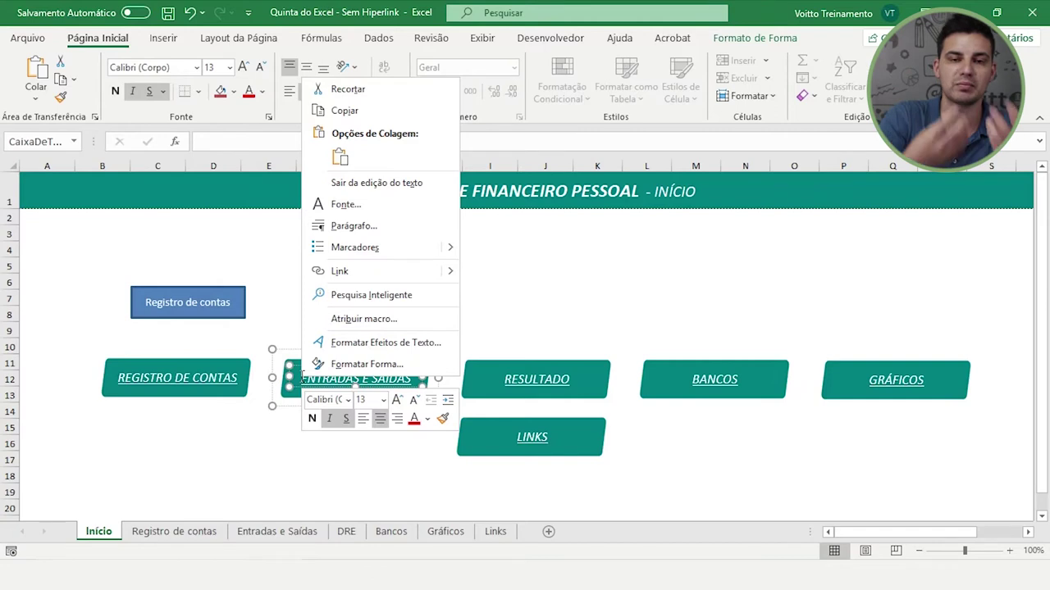
key("Escape")
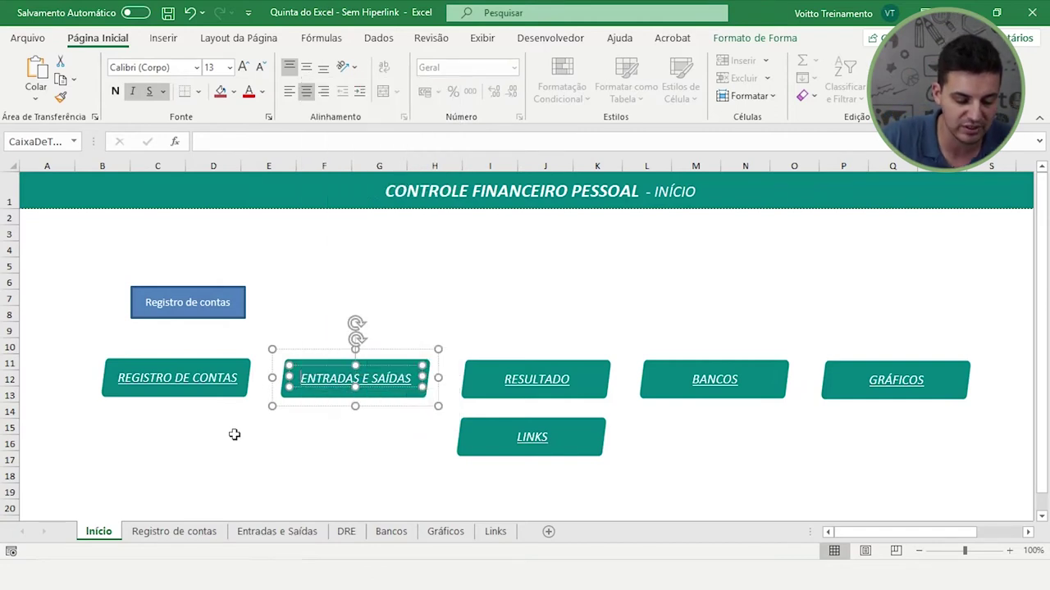
left_click(235, 330)
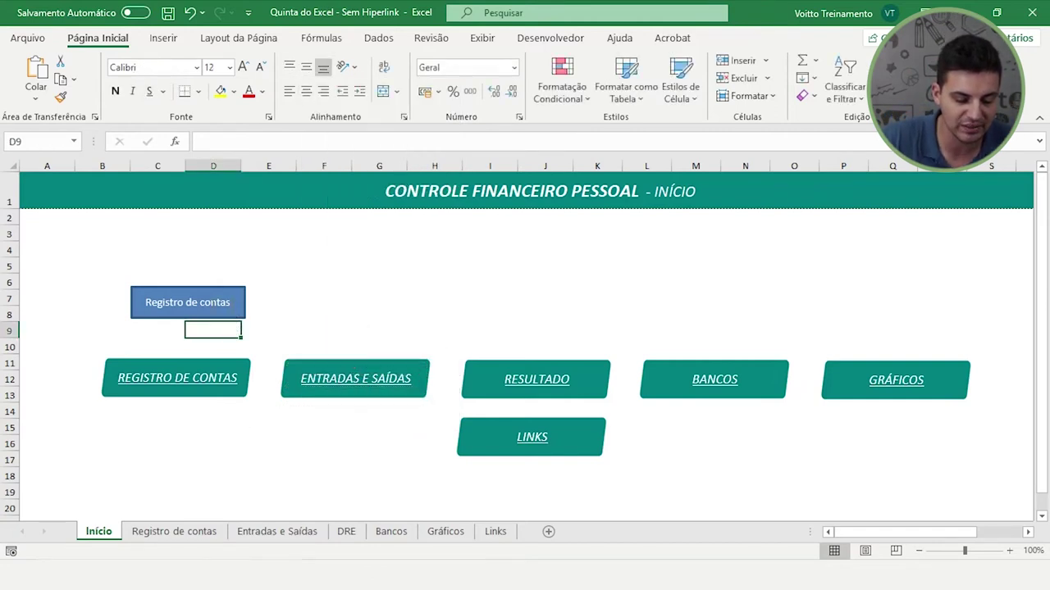
left_click(192, 290)
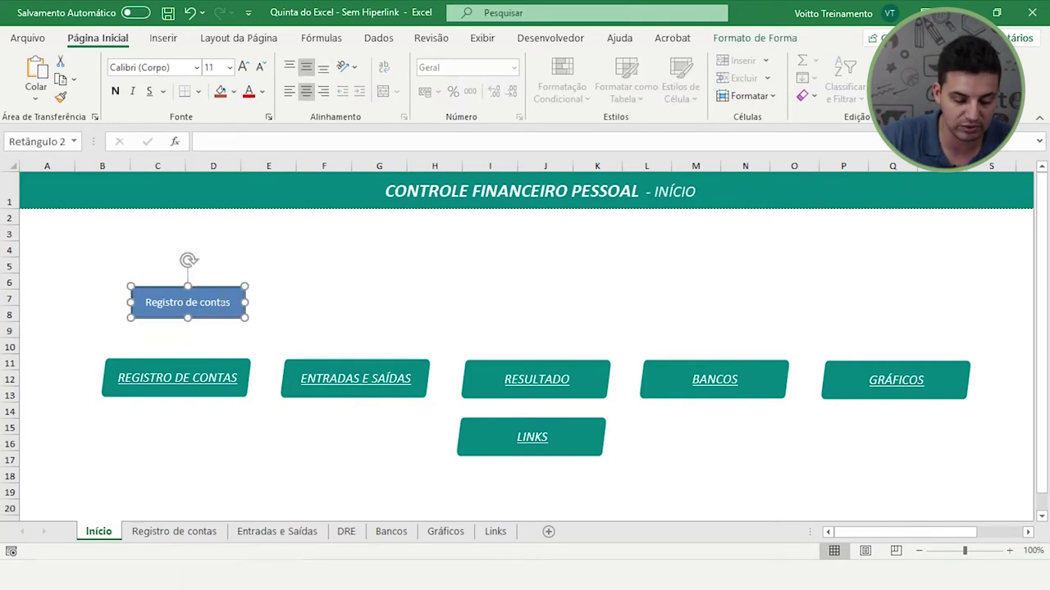
right_click(225, 302)
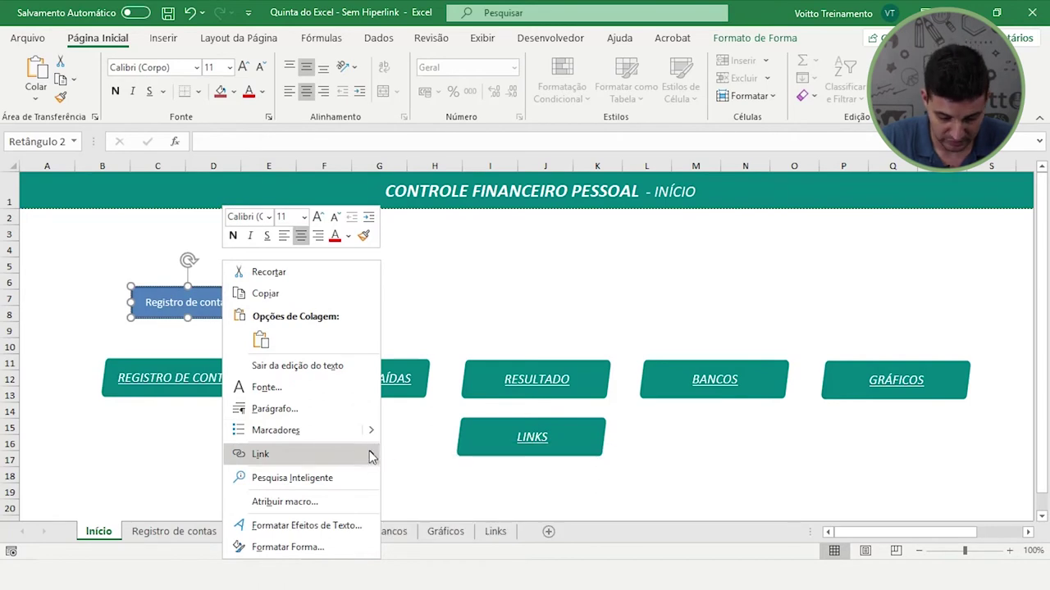
- Link the small rectangle to Registro de contas, test the jump, and return to Início
left_click(423, 516)
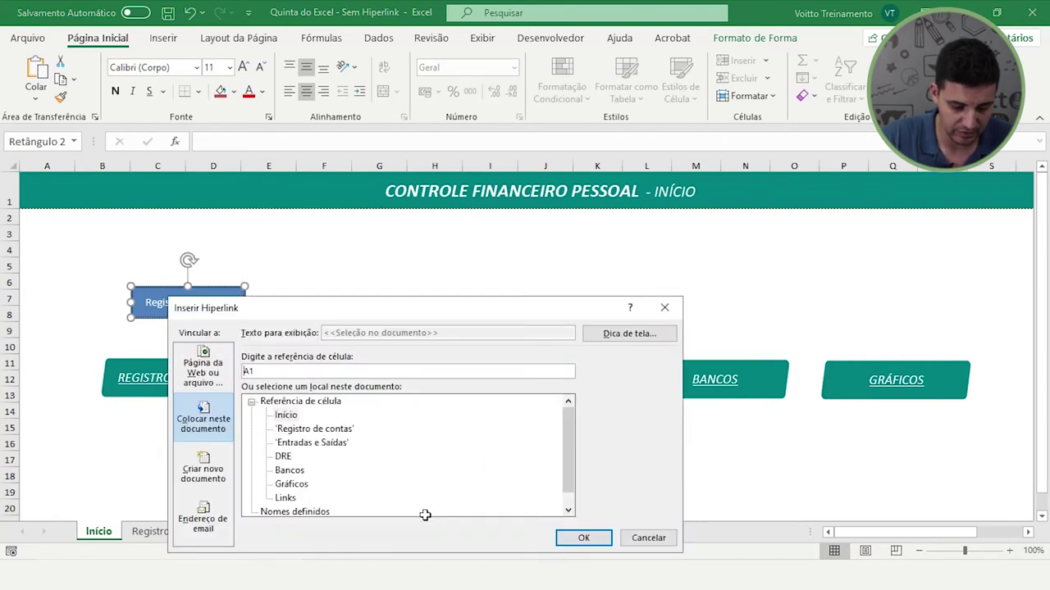
left_click(311, 429)
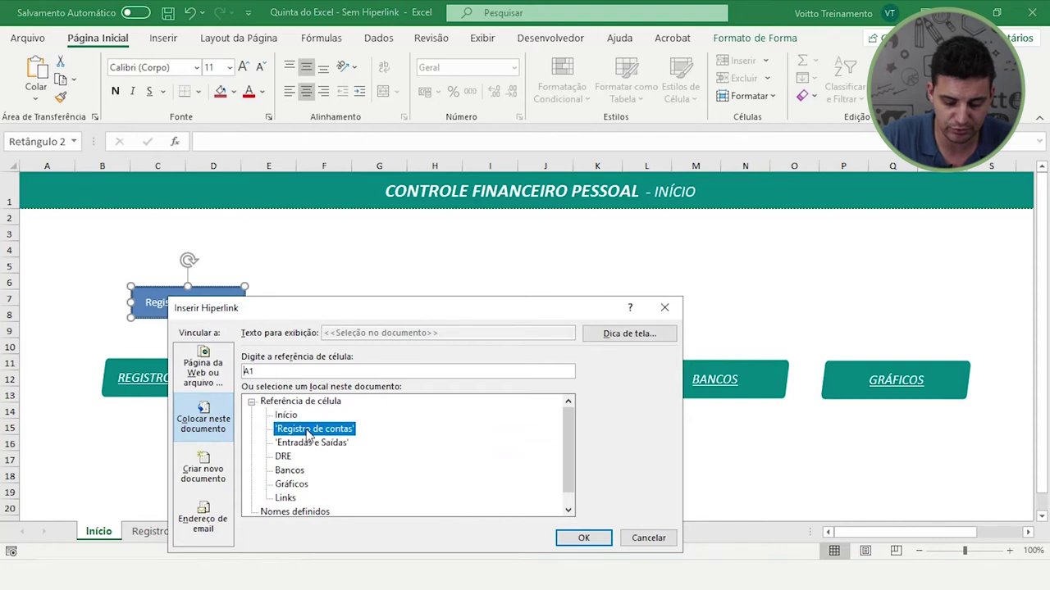
left_click(583, 538)
left_click(365, 477)
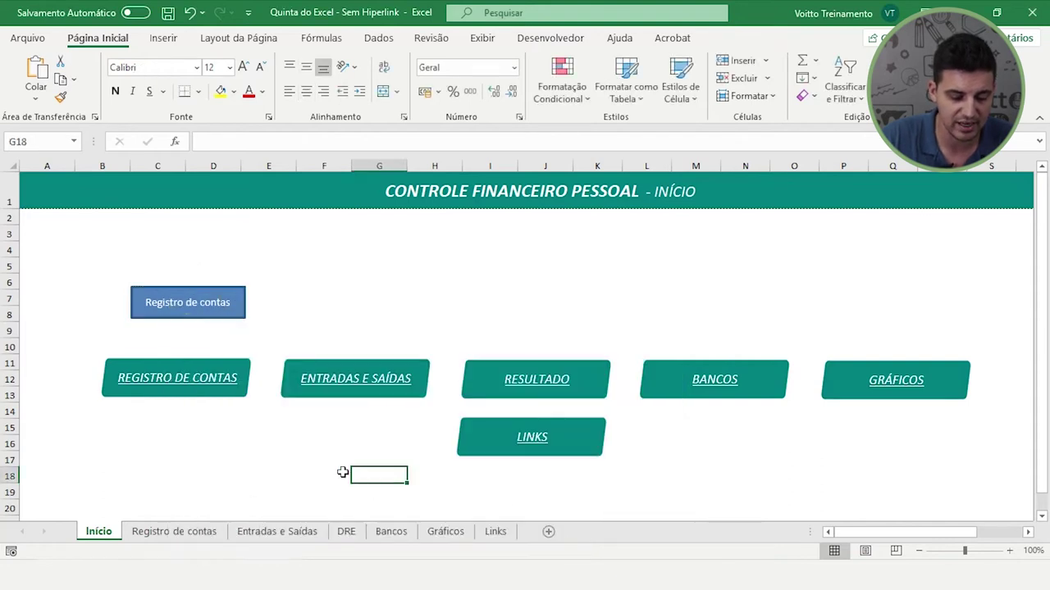
left_click(220, 305)
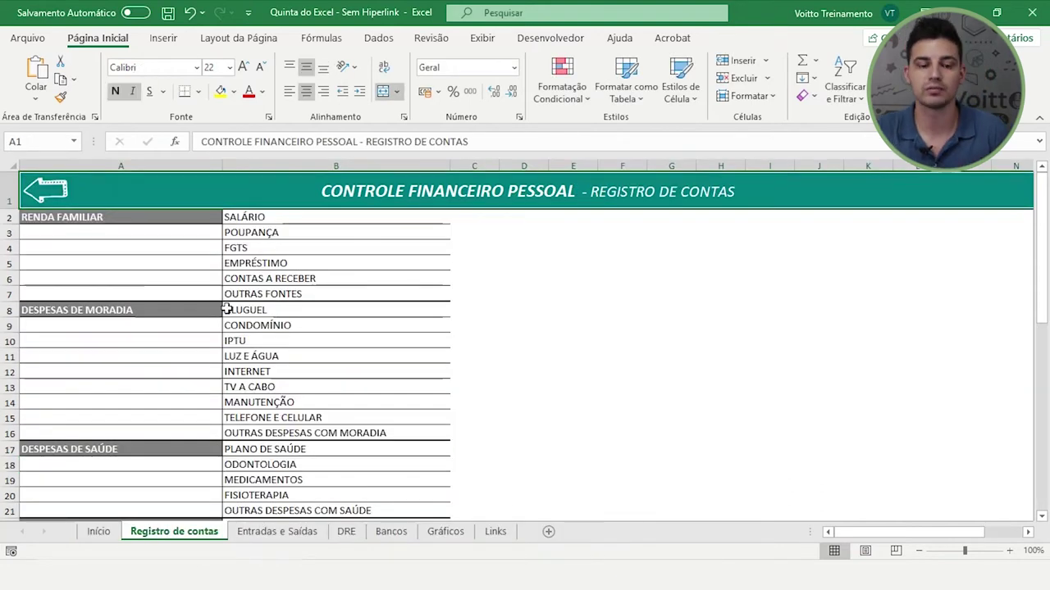
left_click(99, 531)
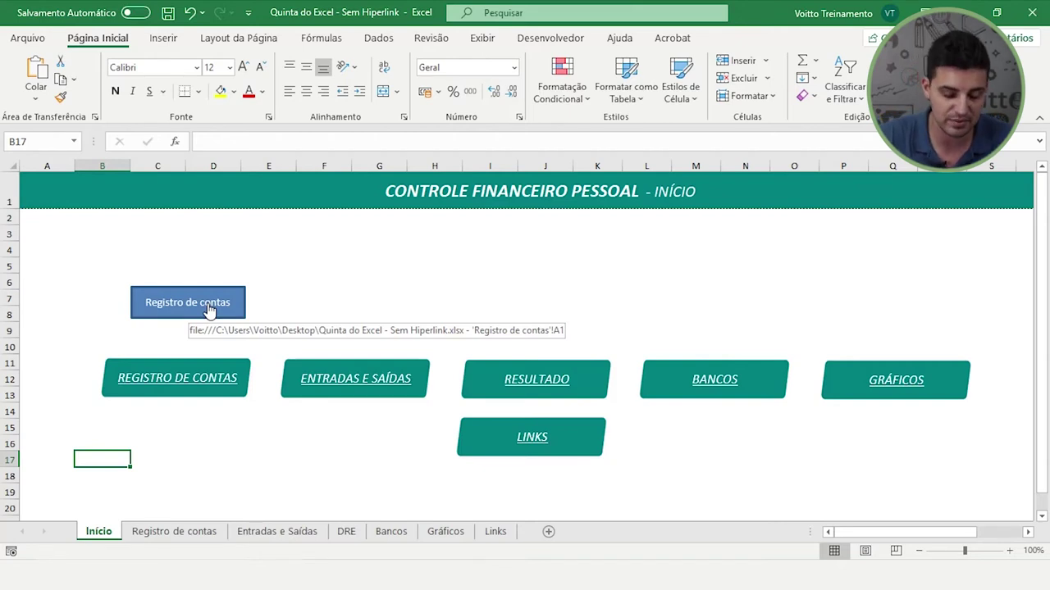
- Link ENTRADAS E SAÍDAS to the Entradas e Saídas sheet and RESULTADO to the DRE sheet
left_click(384, 459)
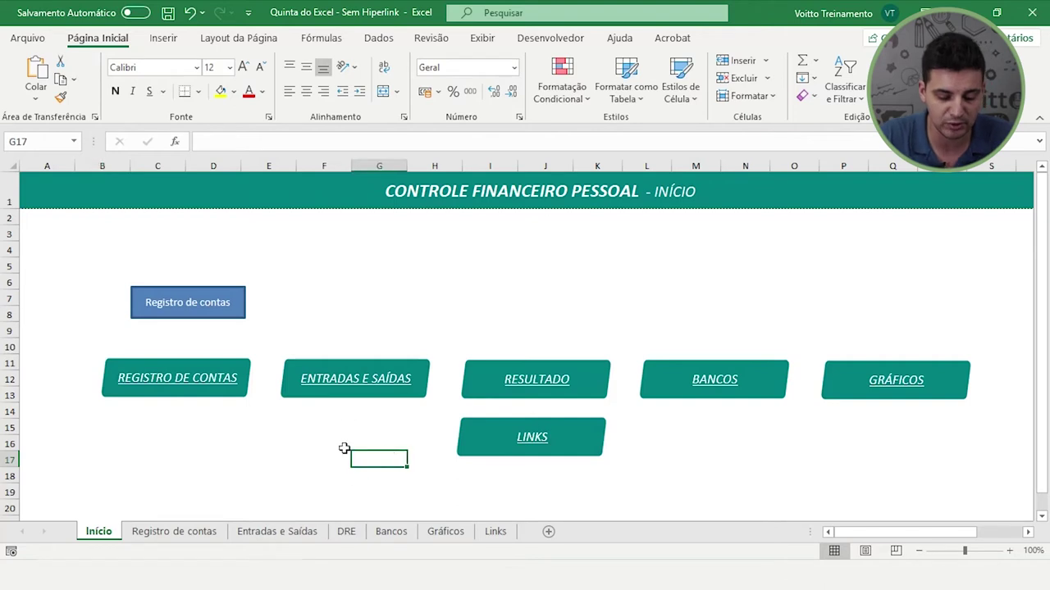
right_click(362, 386)
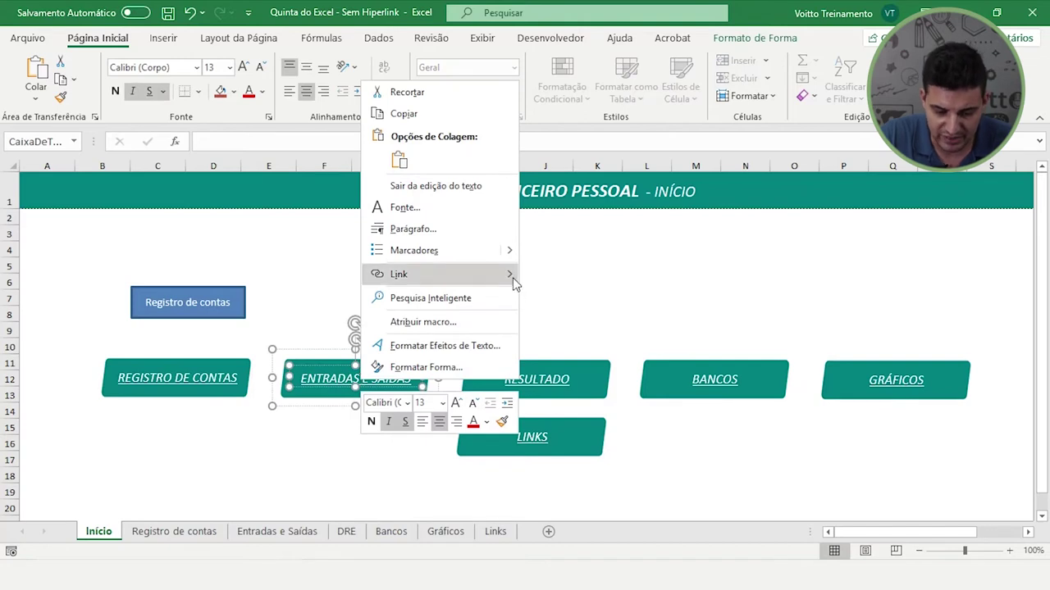
mouse_move(443, 274)
left_click(566, 337)
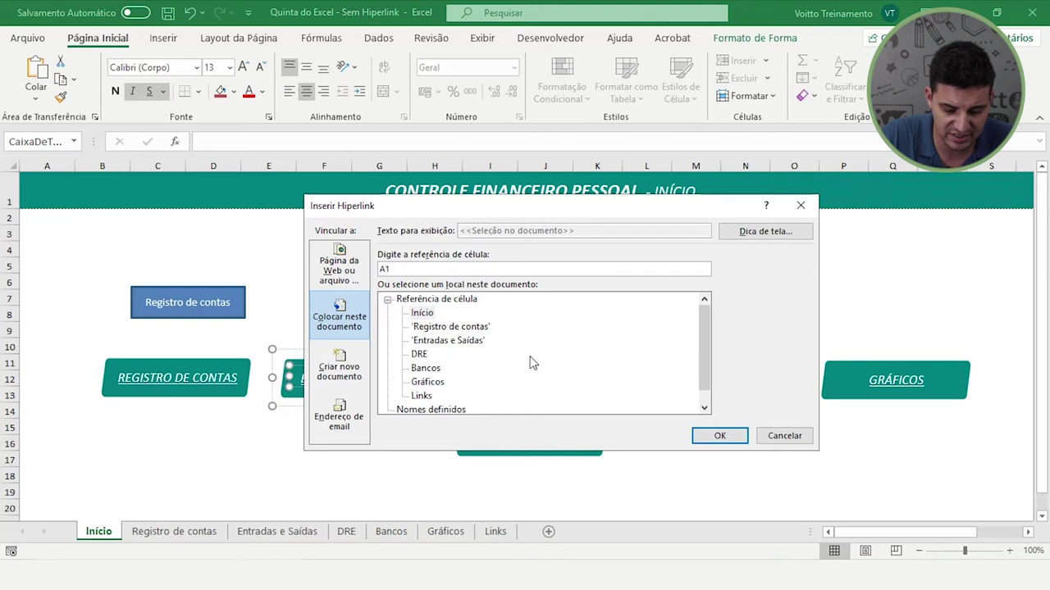
left_click(465, 349)
left_click(712, 439)
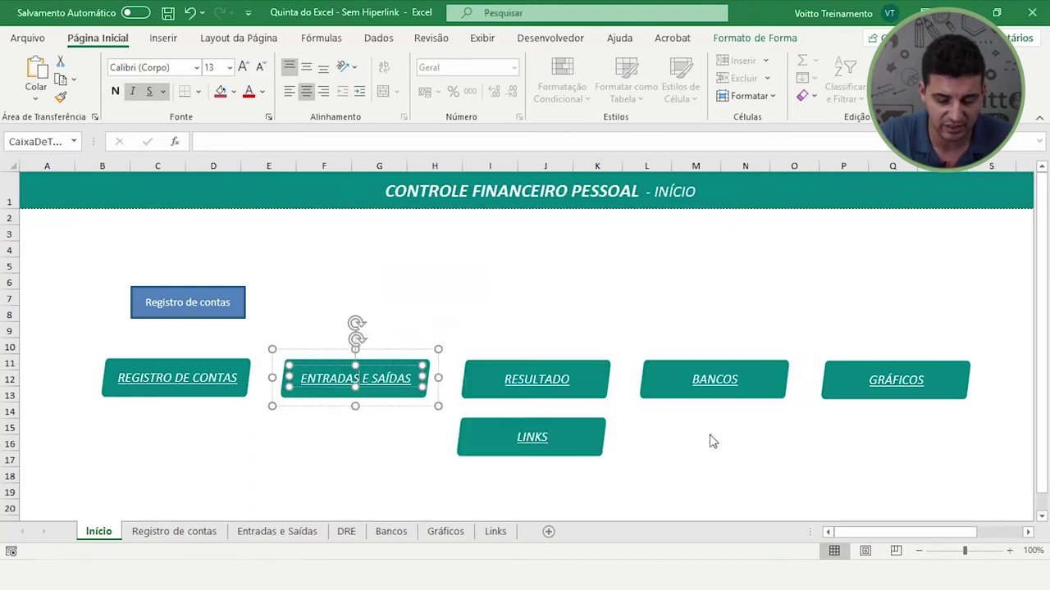
left_click(705, 466)
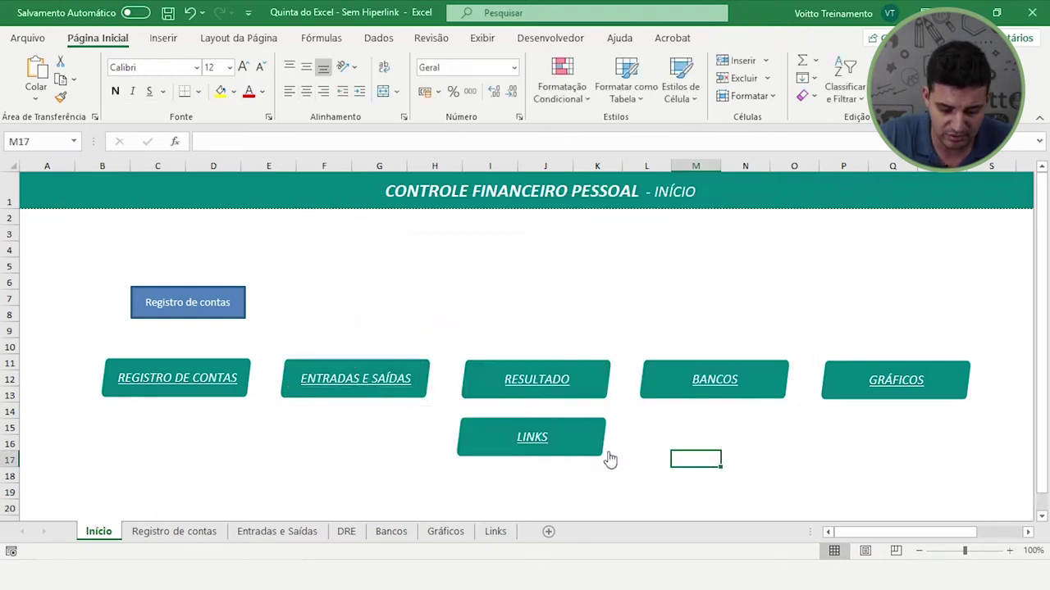
right_click(518, 381)
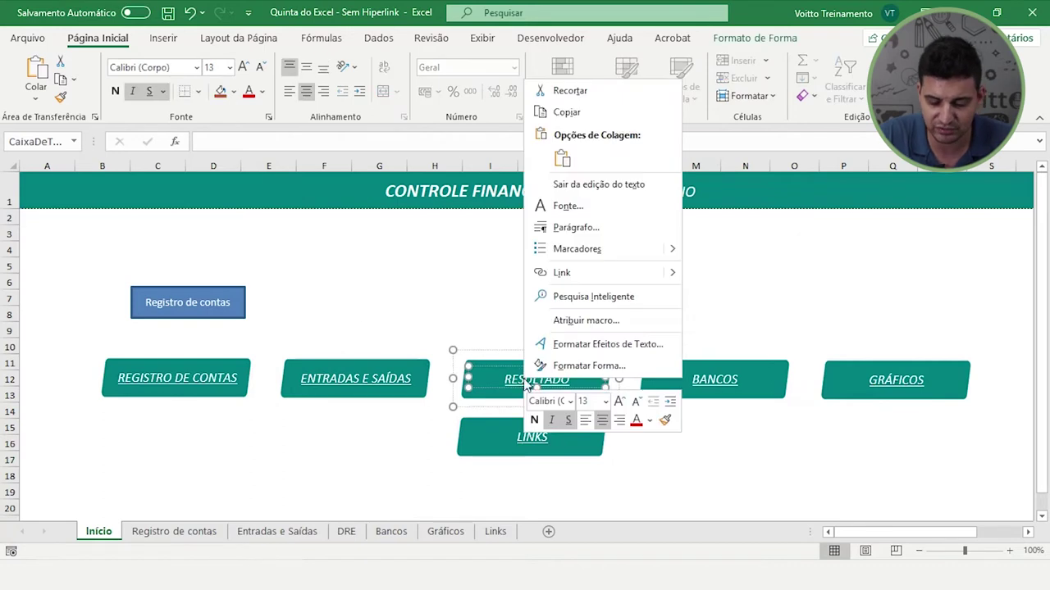
mouse_move(602, 272)
left_click(438, 333)
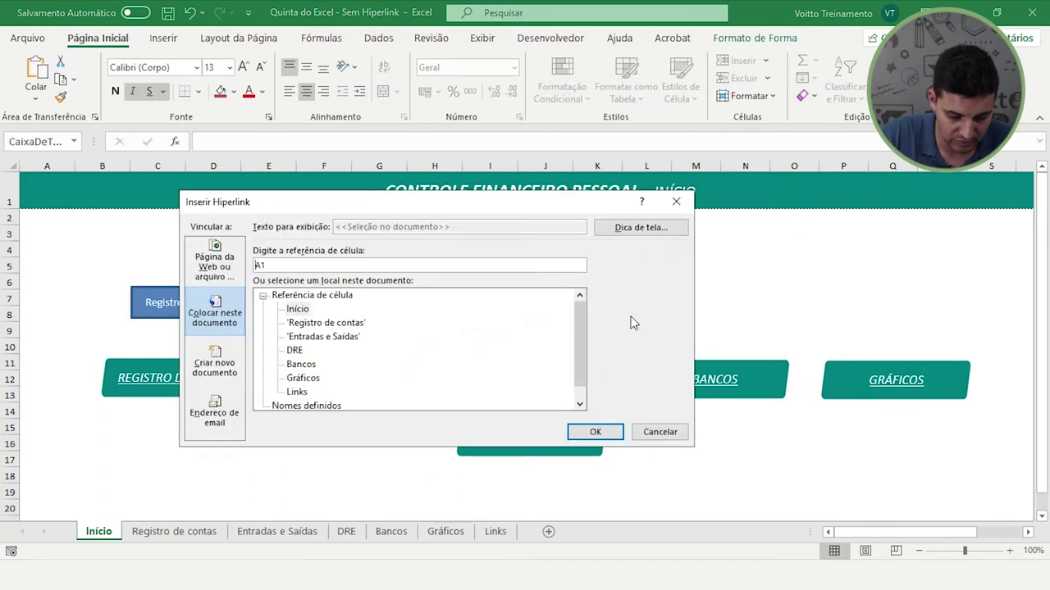
left_click(294, 350)
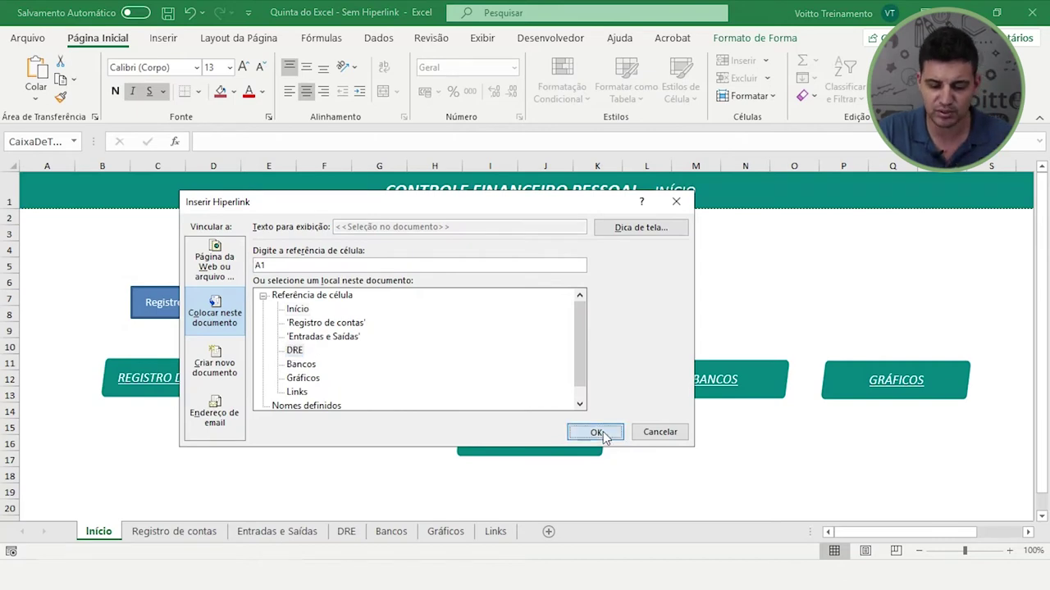
left_click(594, 432)
left_click(676, 459)
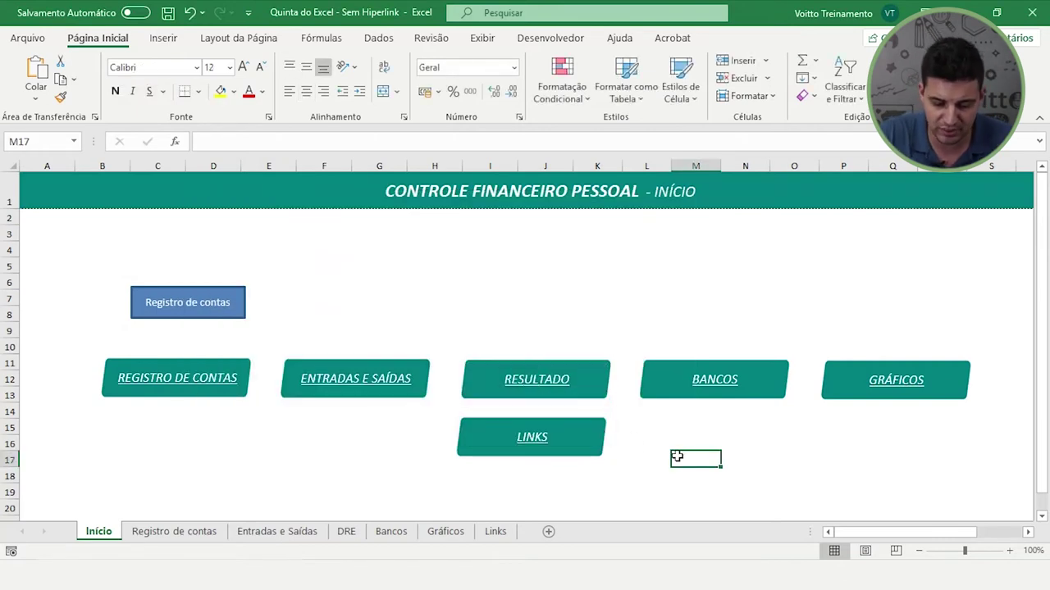
- Link the BANCOS button to the Bancos sheet and GRÁFICOS to the Gráficos sheet
right_click(714, 385)
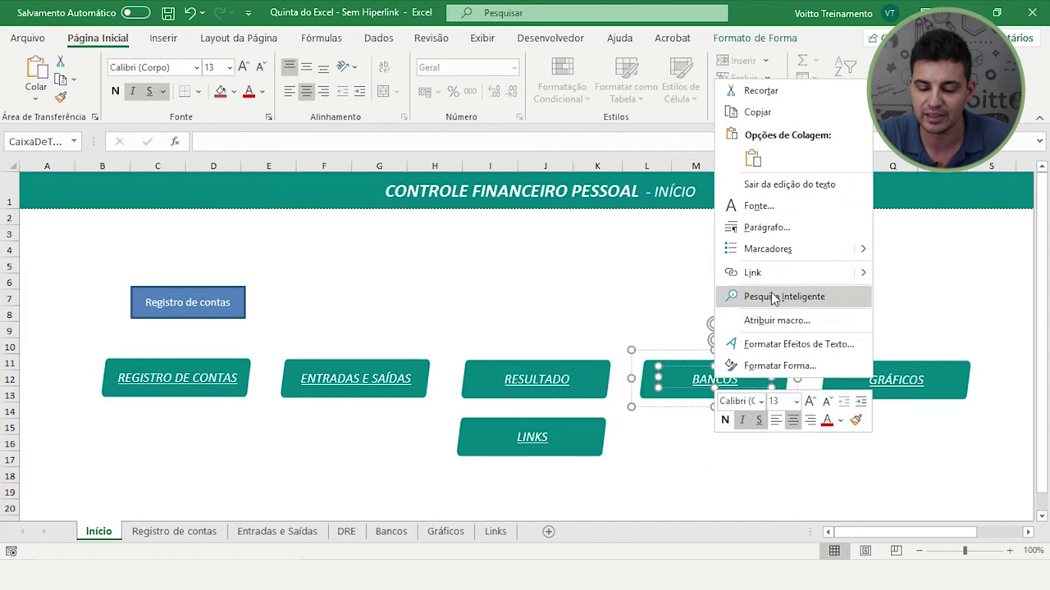
left_click(863, 272)
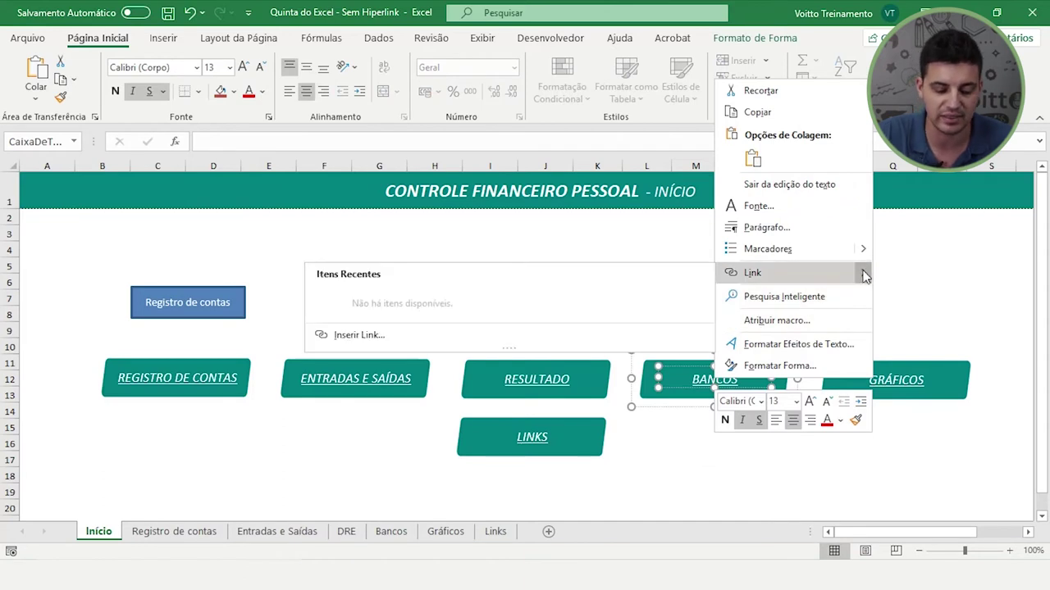
left_click(492, 330)
left_click(361, 363)
left_click(640, 431)
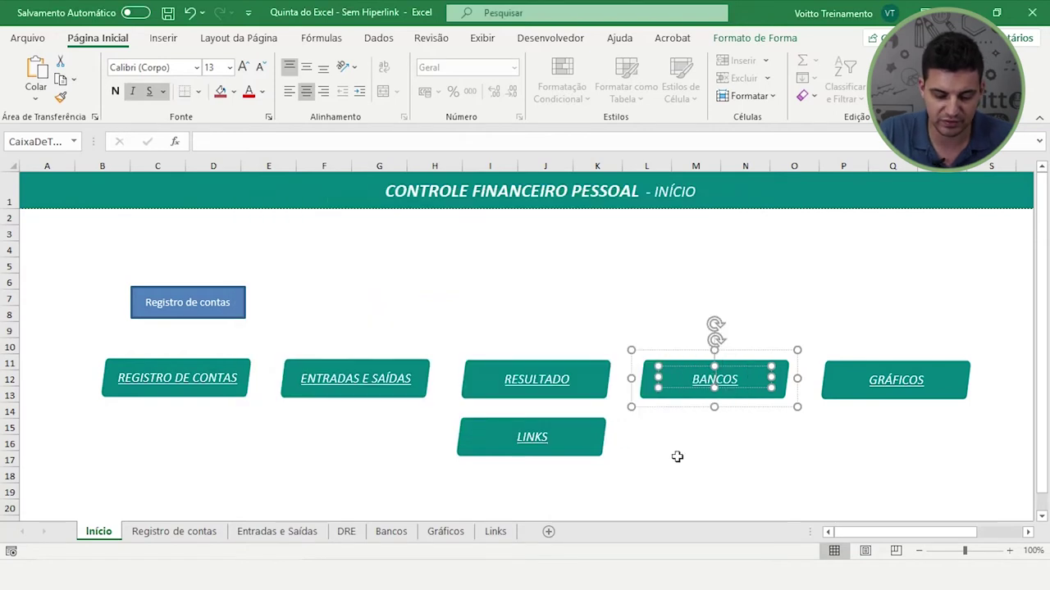
left_click(677, 456)
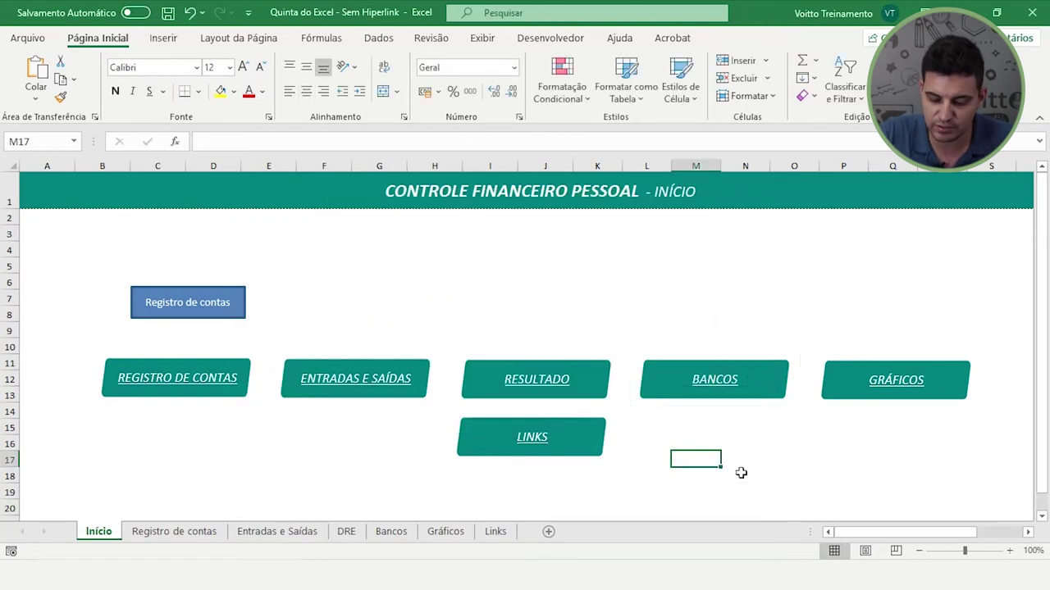
right_click(880, 387)
mouse_move(951, 274)
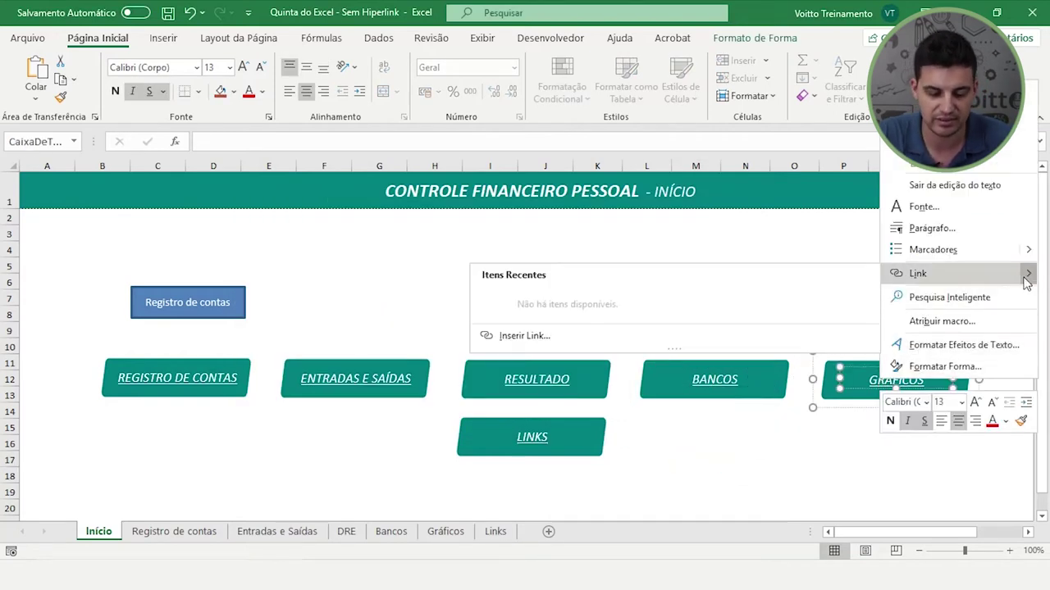
left_click(553, 335)
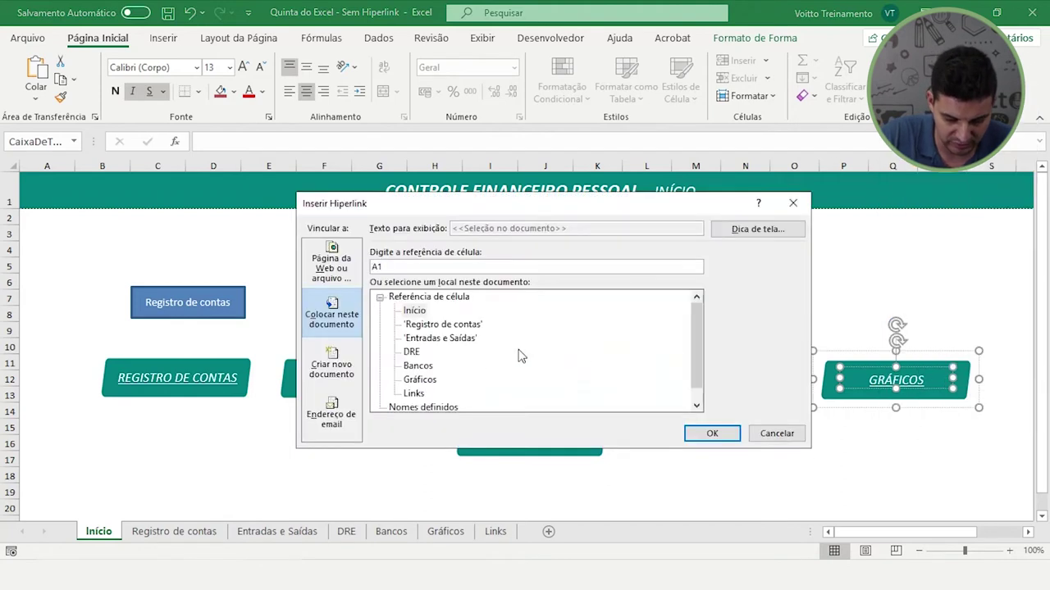
left_click(432, 381)
left_click(720, 433)
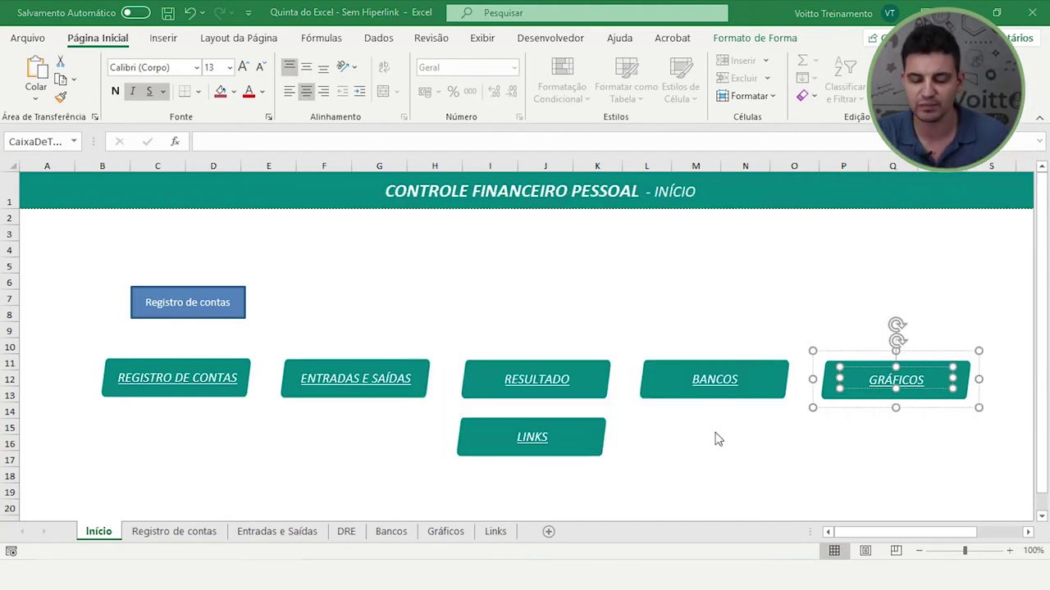
left_click(768, 455)
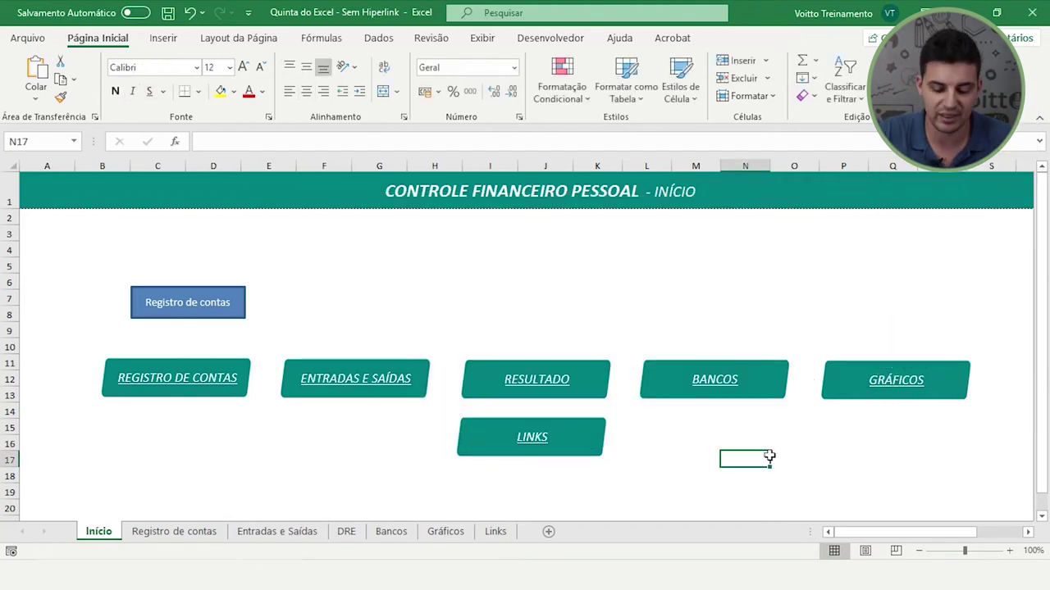
- Link the LINKS button to the Links sheet
right_click(534, 441)
mouse_move(571, 328)
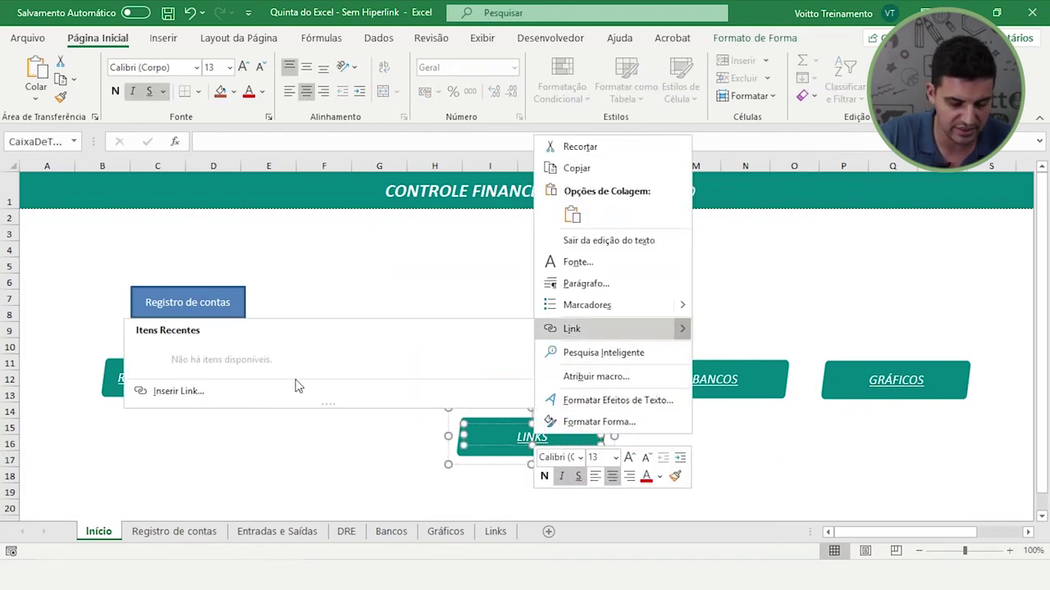
left_click(254, 392)
left_click(127, 449)
left_click(422, 490)
left_click(665, 473)
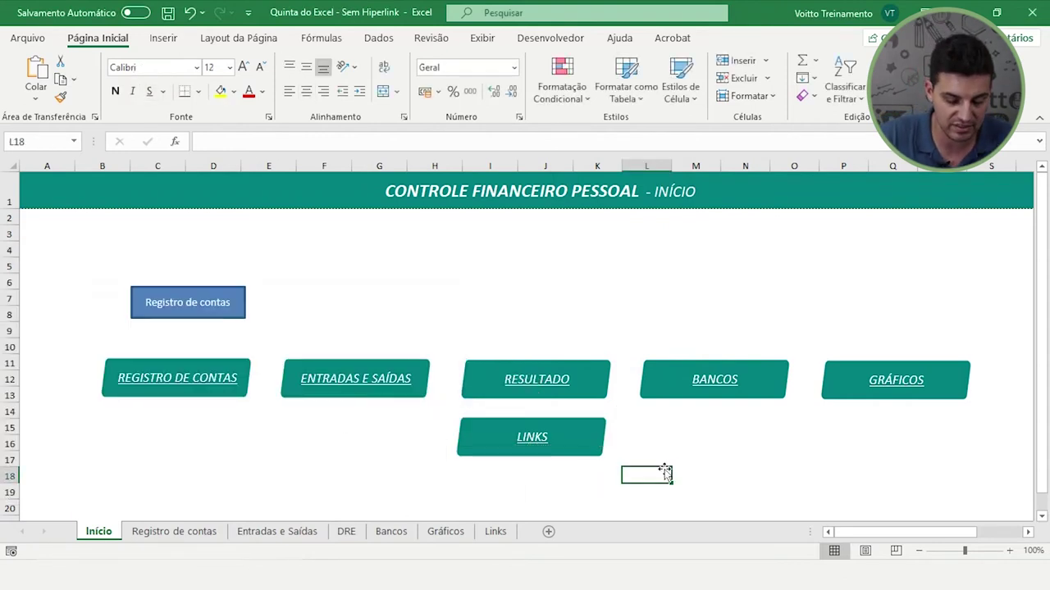
- Test the five menu buttons (Entradas e Saídas, DRE, Bancos, Gráficos, Links), then open Registro de contas
left_click(363, 381)
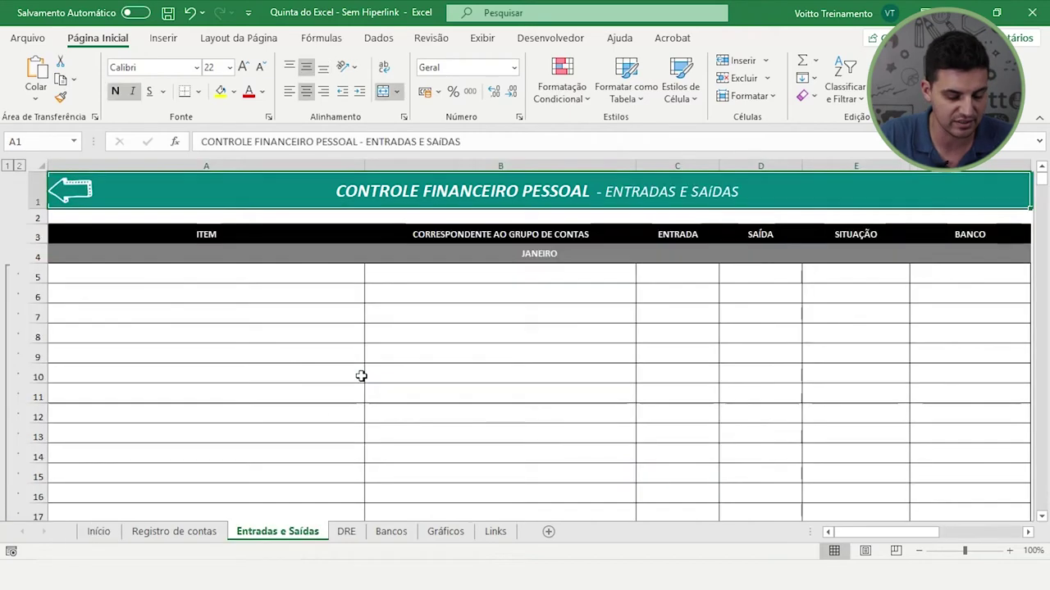
left_click(98, 531)
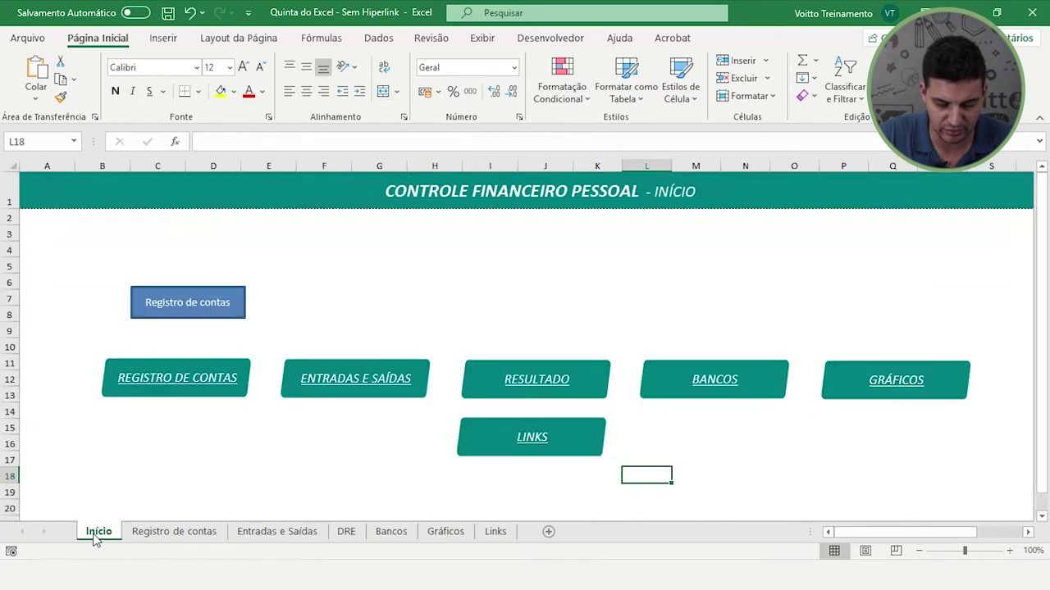
left_click(528, 387)
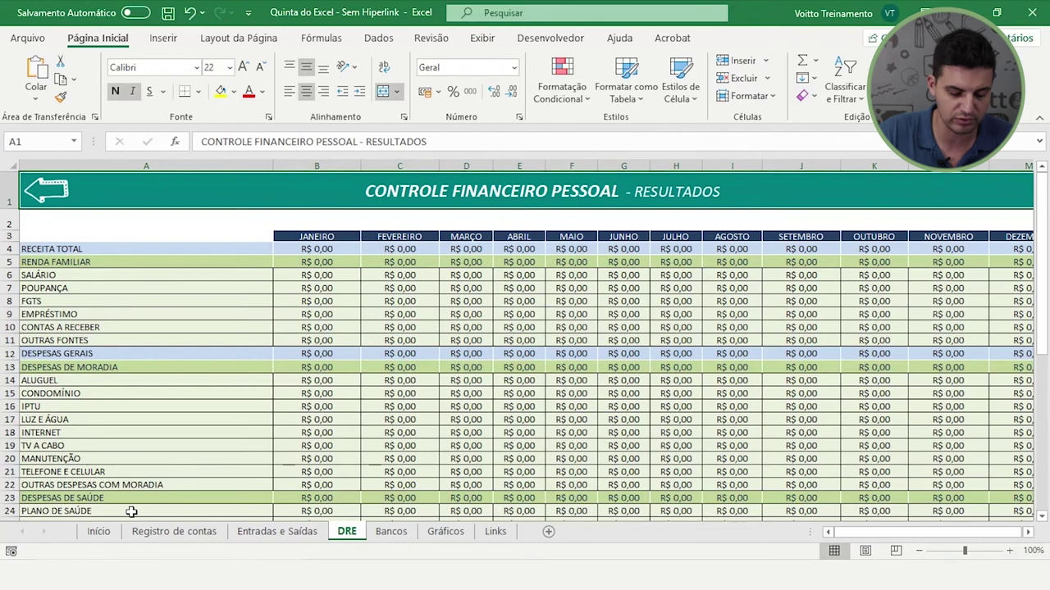
left_click(98, 531)
left_click(708, 385)
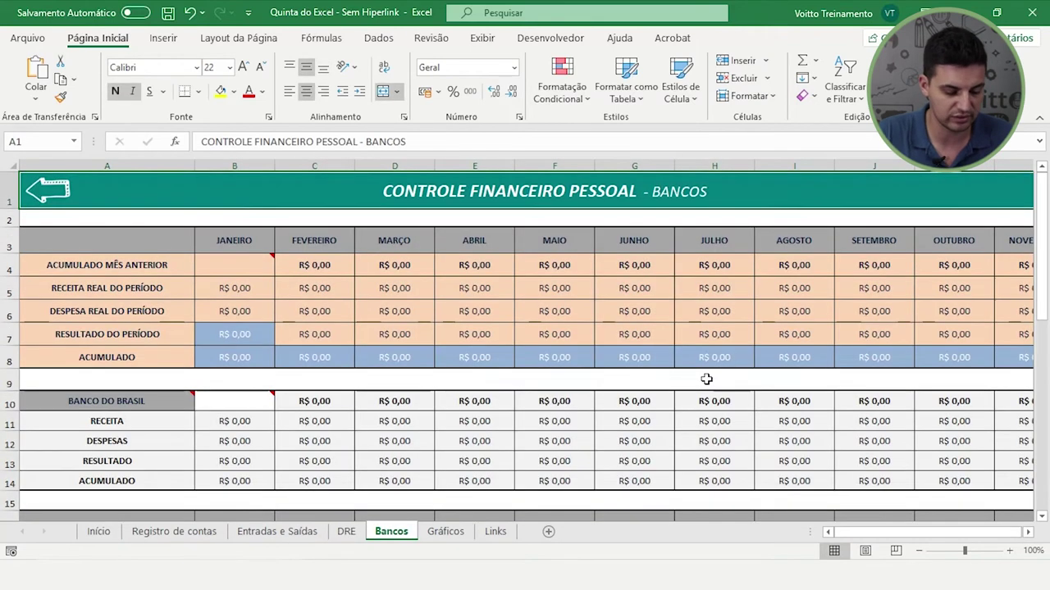
left_click(97, 533)
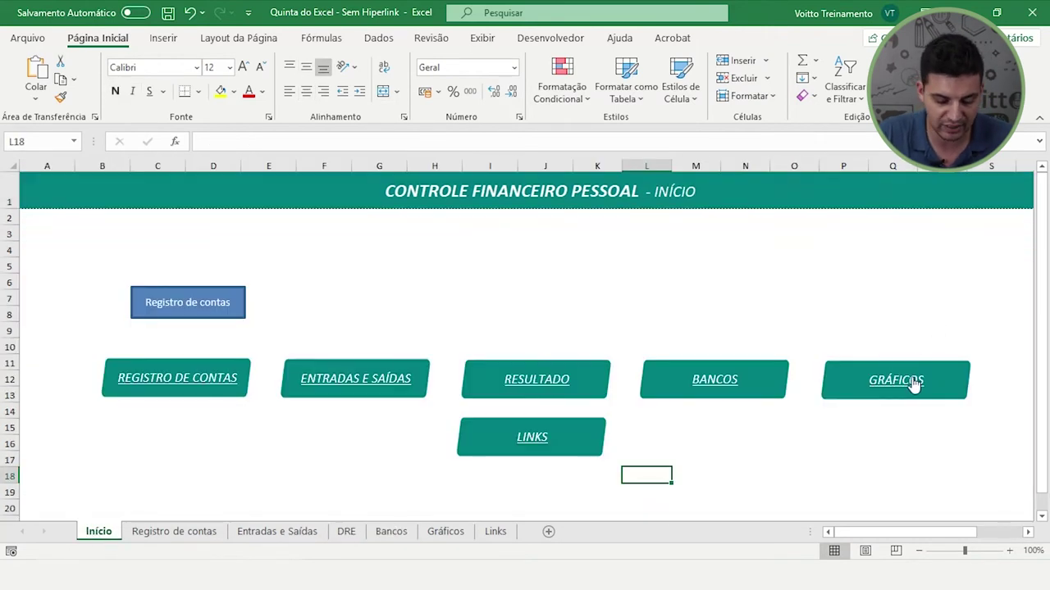
left_click(912, 384)
left_click(98, 531)
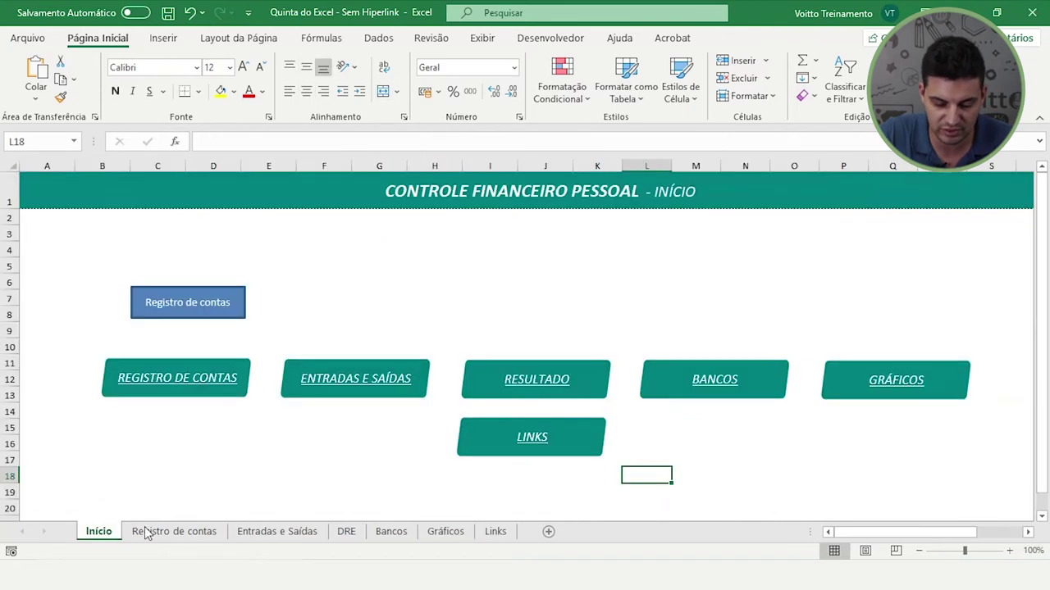
left_click(541, 437)
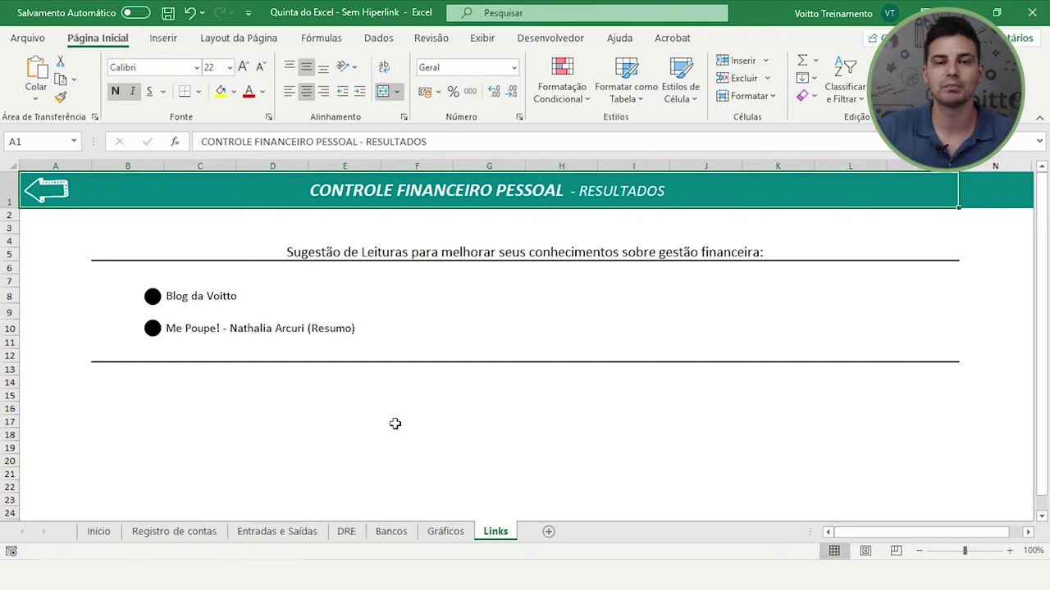
left_click(104, 538)
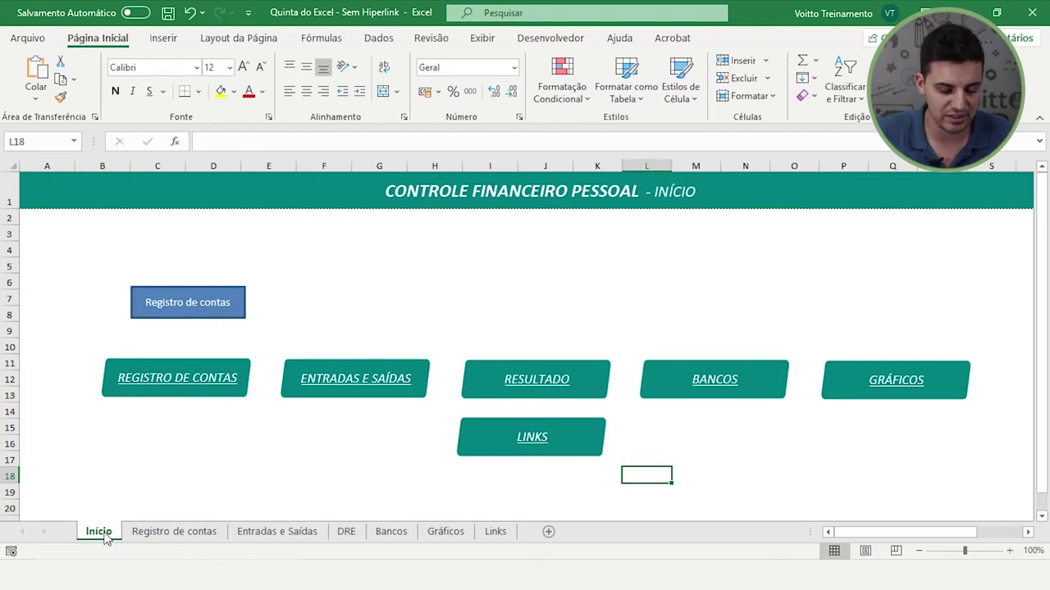
left_click(158, 535)
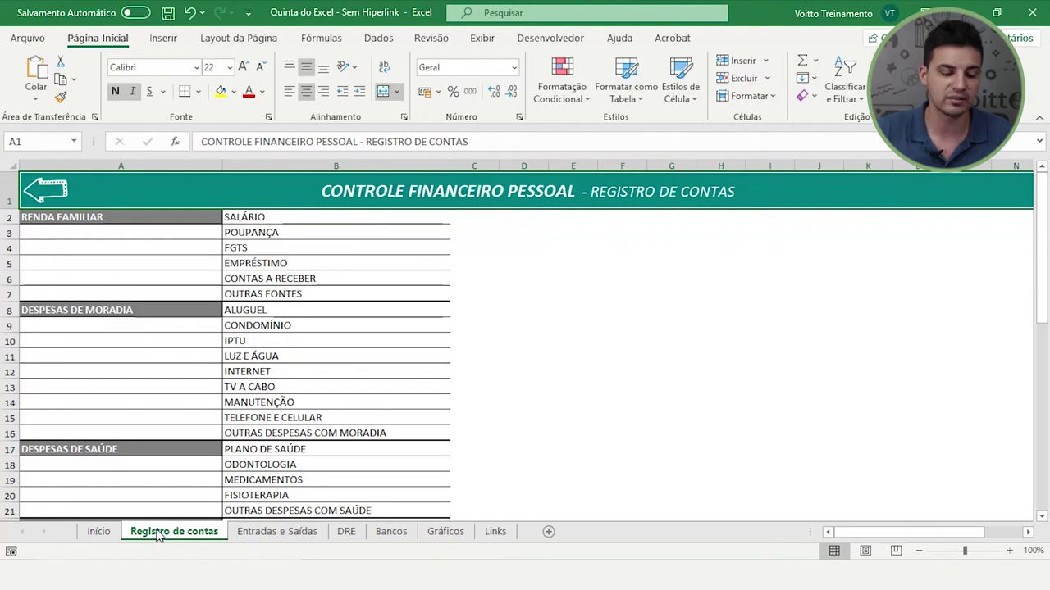
- Paste an enlarged copy of the header's back arrow beside the category list, then select the small arrow
left_click(56, 194)
key("ctrl+c")
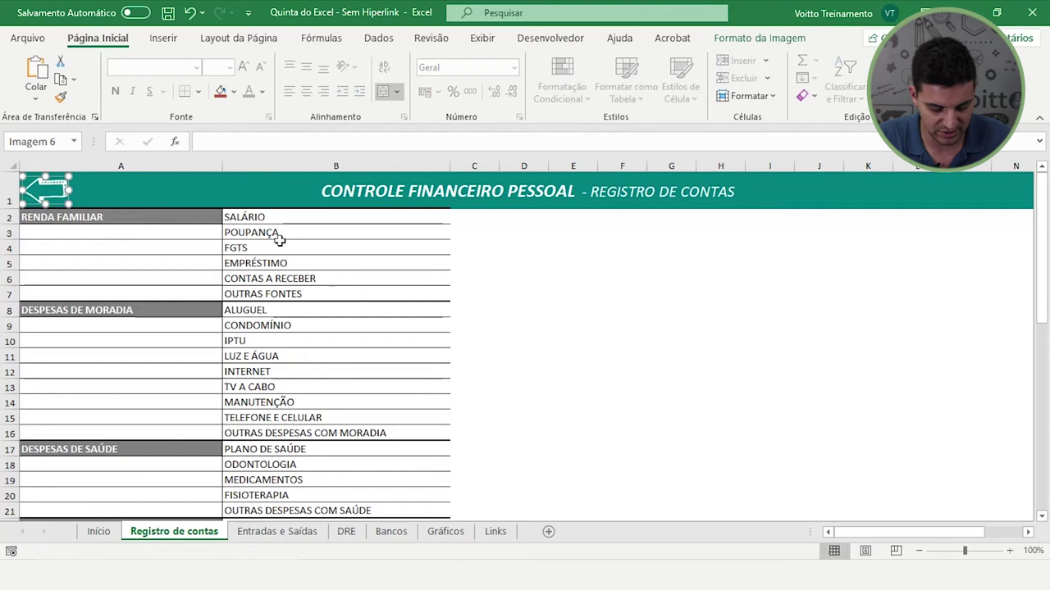
left_click(623, 310)
key("ctrl+v")
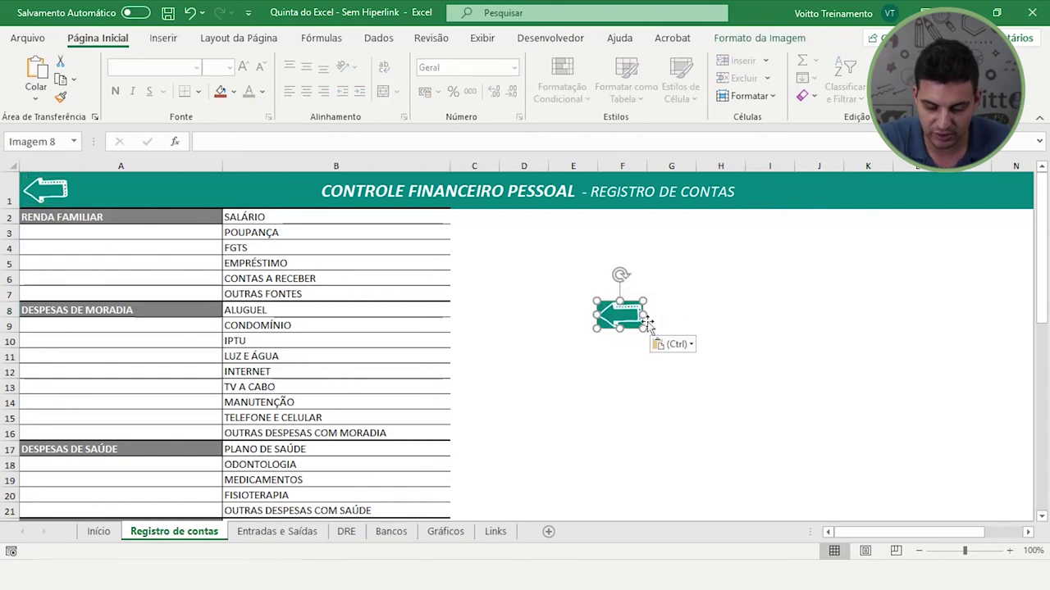
left_click_drag(646, 330, 796, 417)
left_click(853, 401)
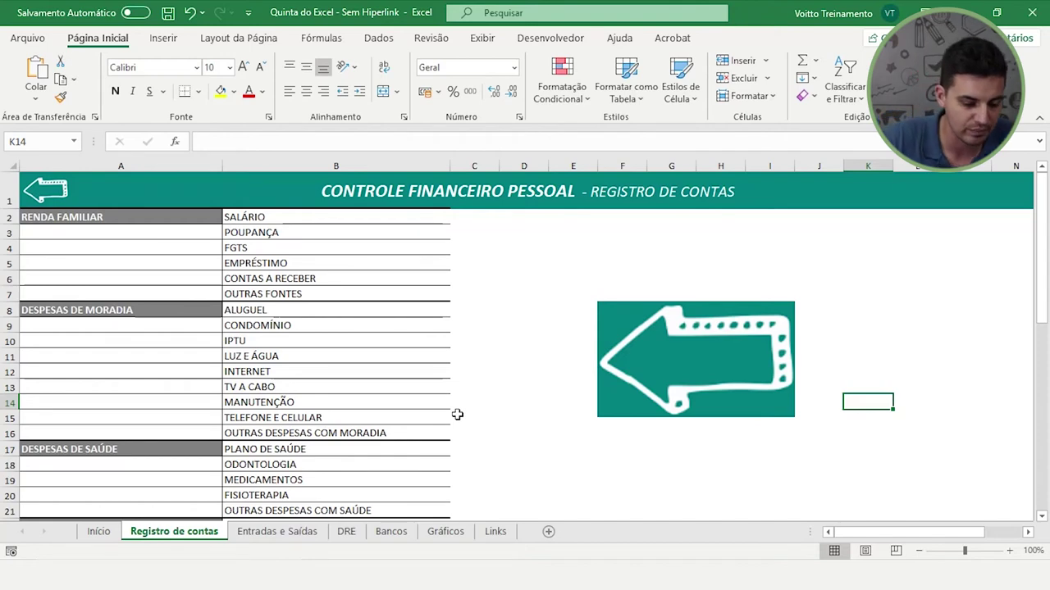
left_click(46, 195)
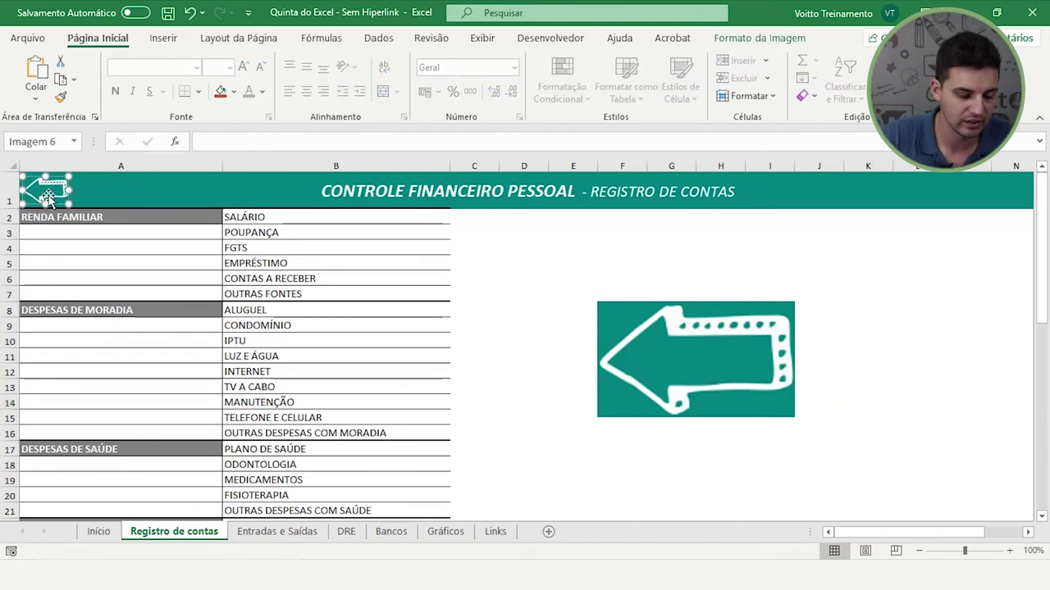
- Hyperlink the small arrow to the Início sheet and test that it jumps there
right_click(46, 195)
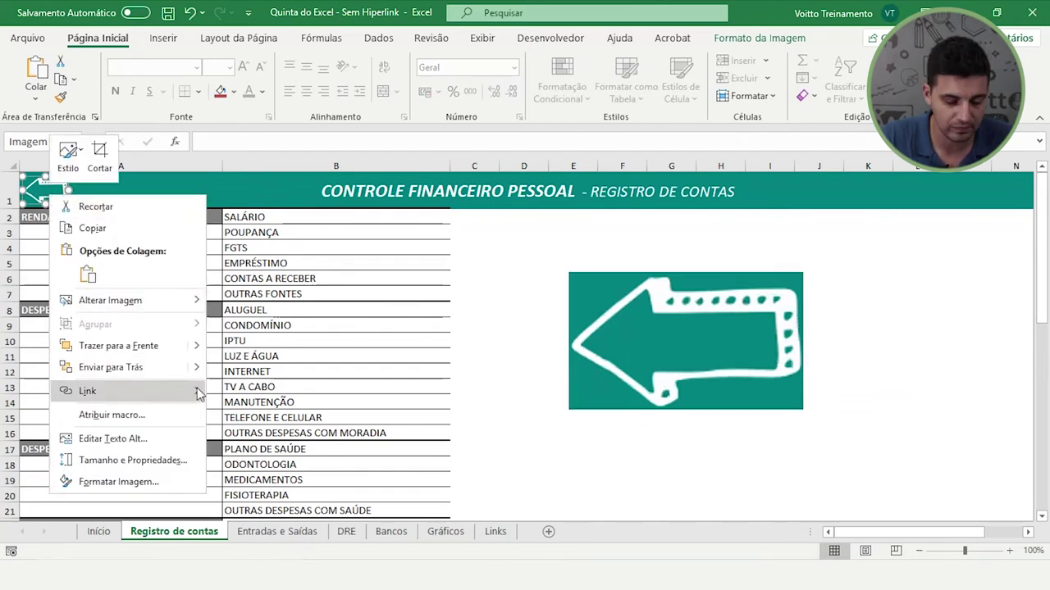
mouse_move(131, 391)
left_click(238, 456)
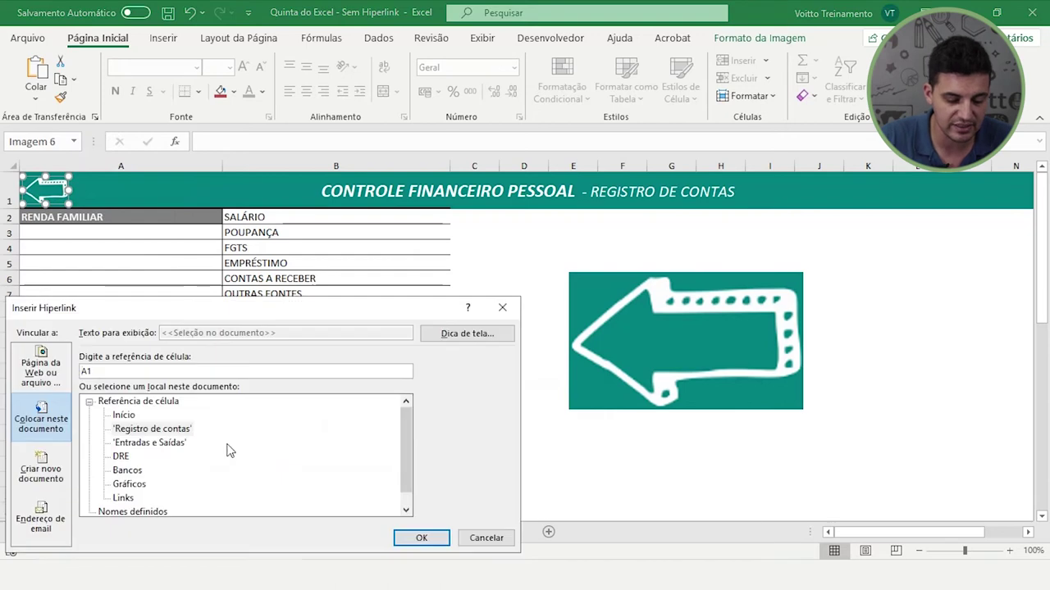
left_click(124, 416)
left_click(418, 538)
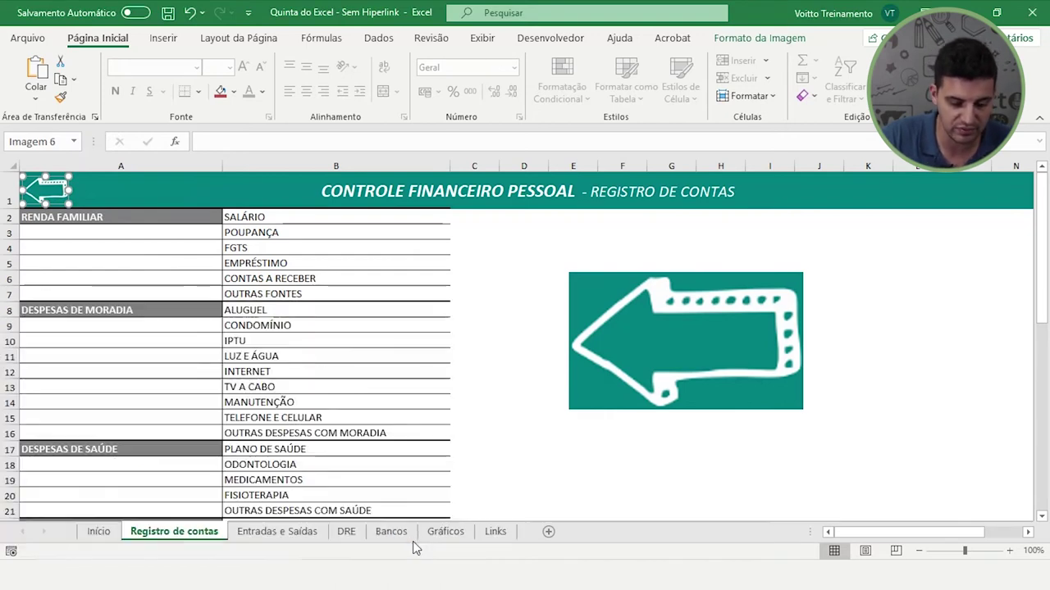
left_click(551, 464)
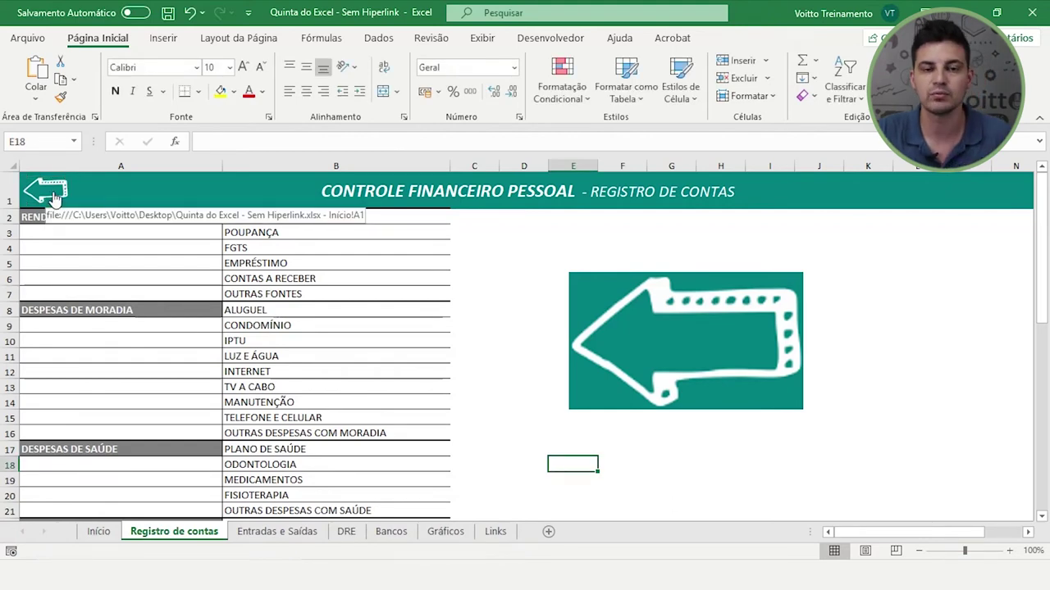
left_click(52, 197)
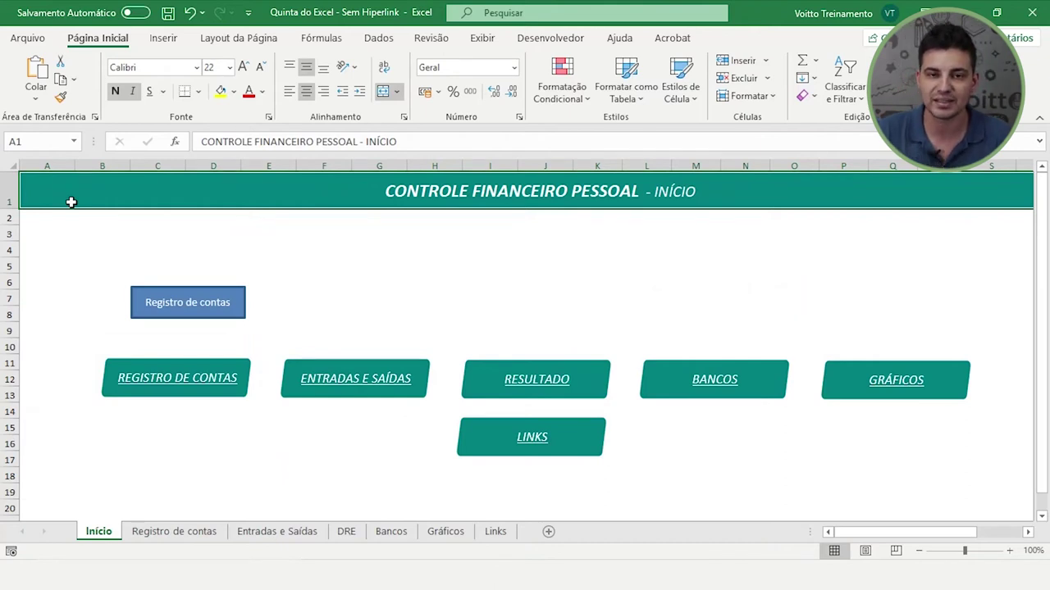
left_click(176, 531)
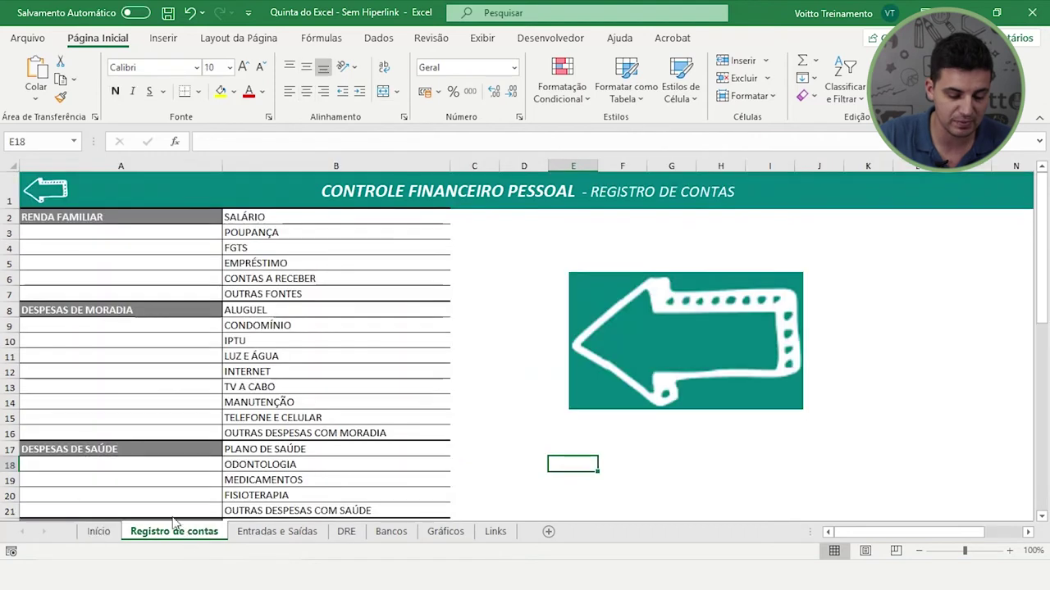
- Recheck the arrow's link by jumping to Início and back through the Registro de contas button
right_click(56, 184)
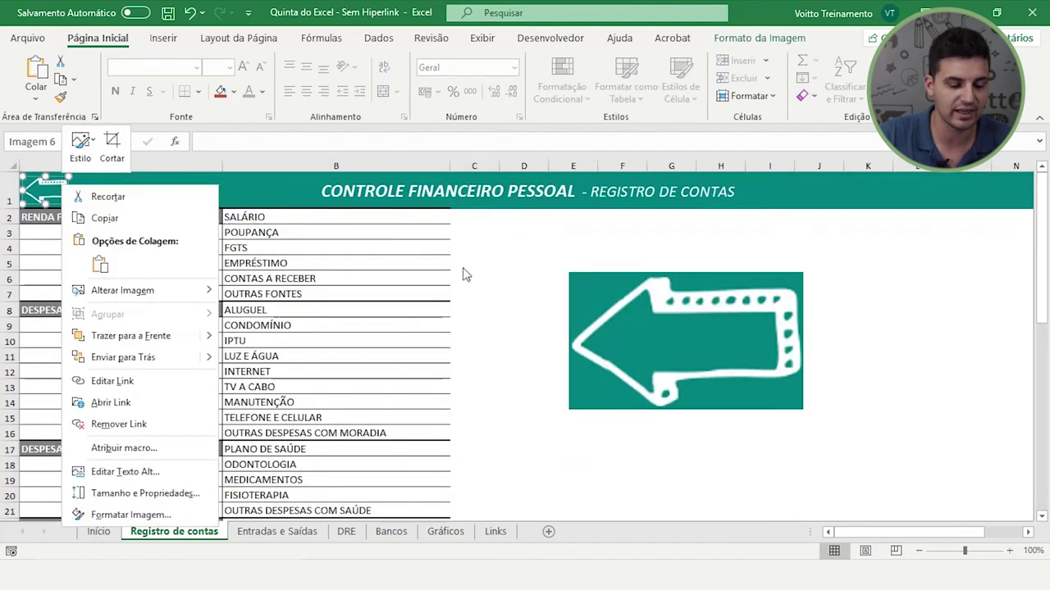
key("Escape")
left_click(482, 248)
left_click(483, 248)
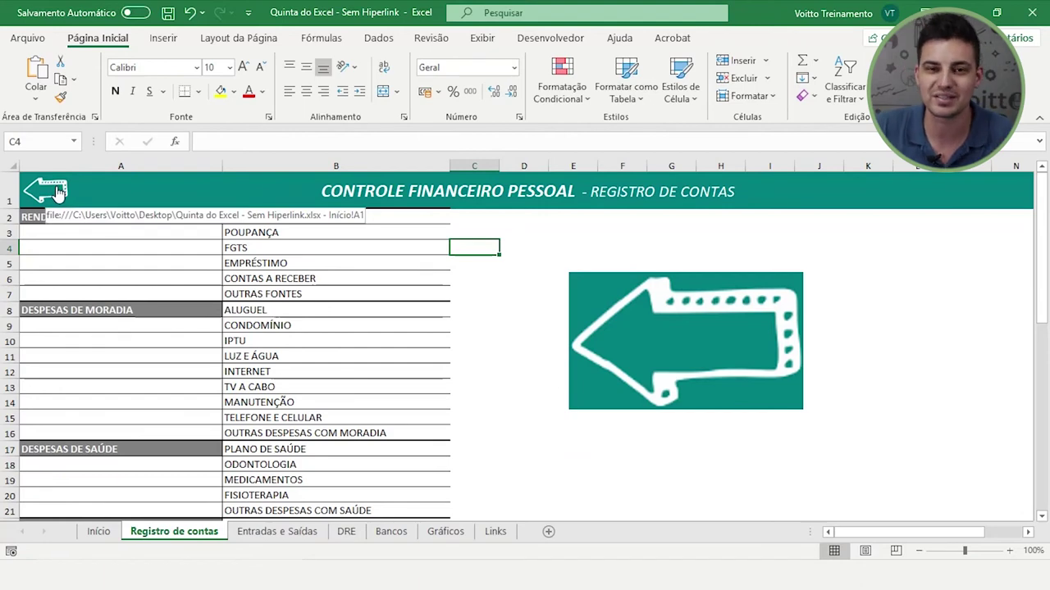
left_click(55, 188)
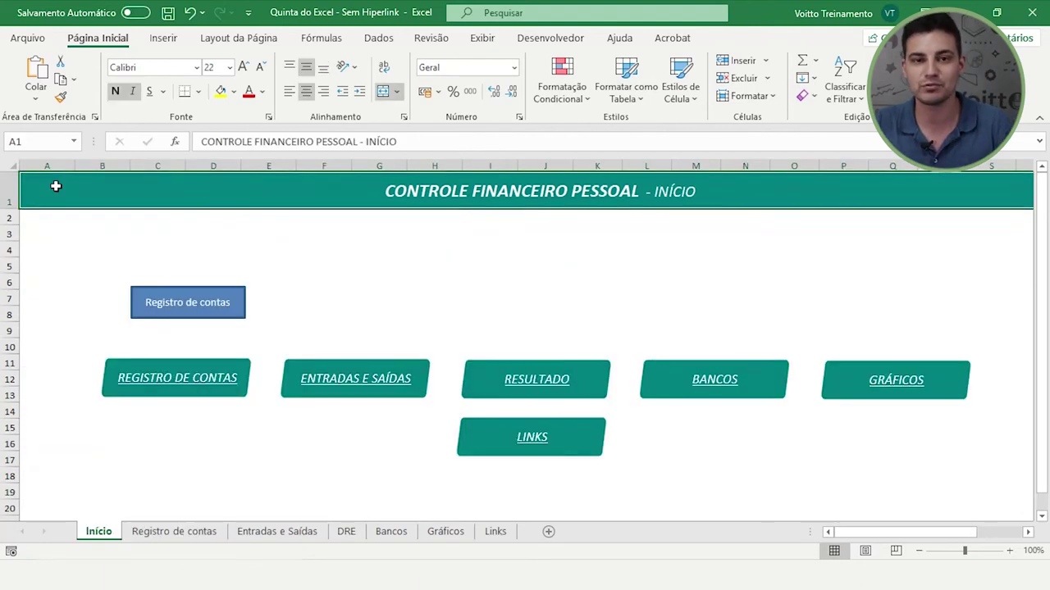
left_click(189, 368)
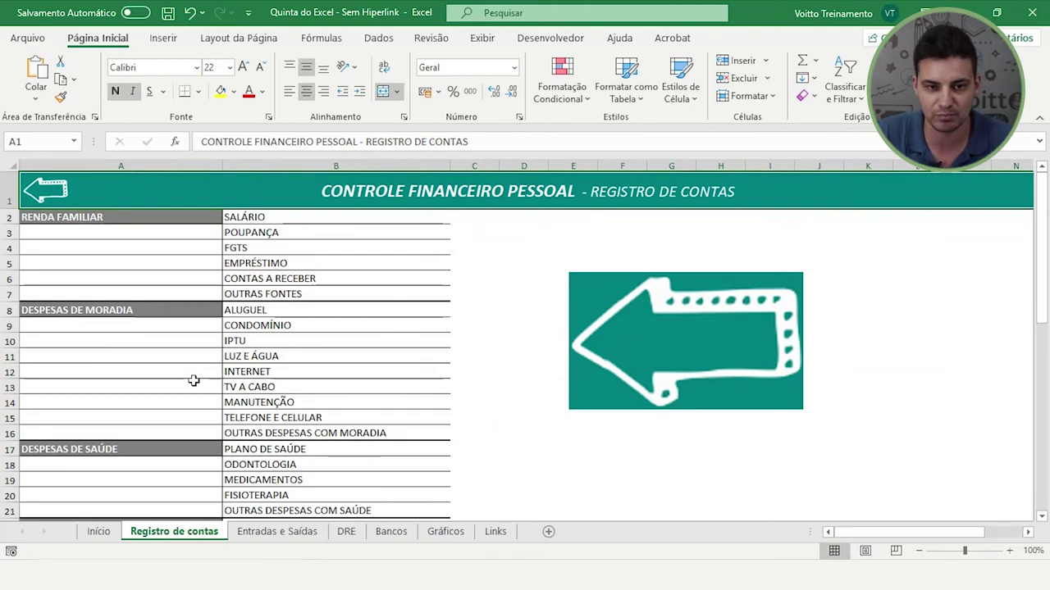
right_click(61, 201)
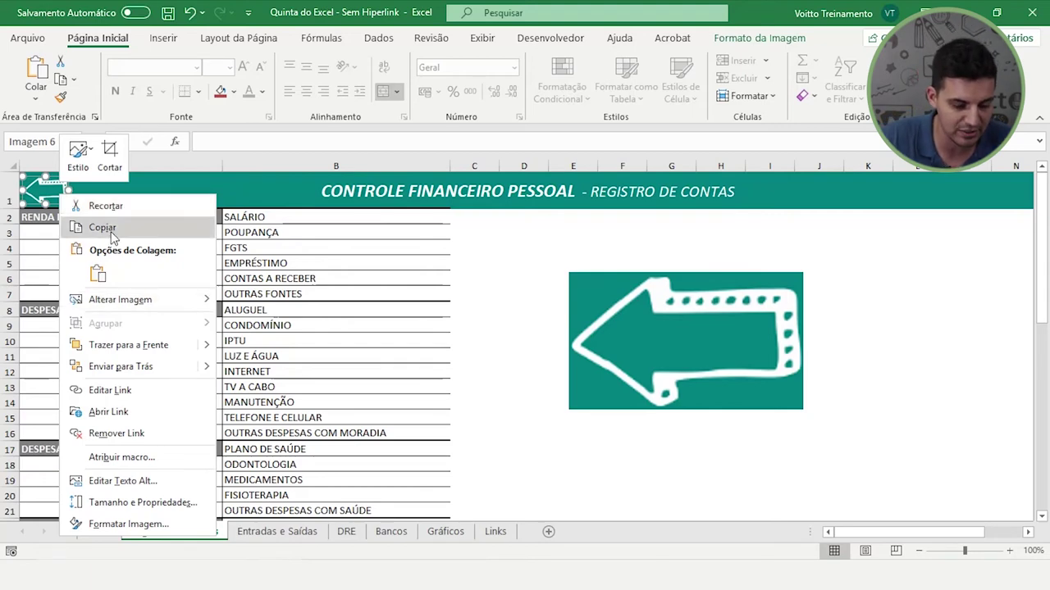
- Paste the copied arrow on Entradas e Saídas, move it into the title row, and test it
left_click(111, 230)
left_click(518, 403)
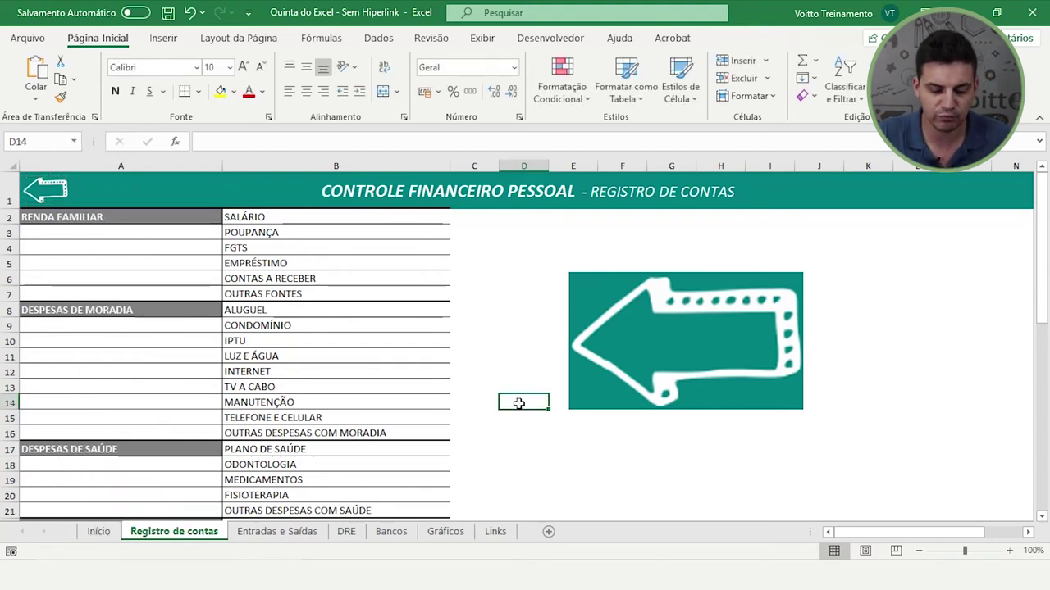
left_click(287, 531)
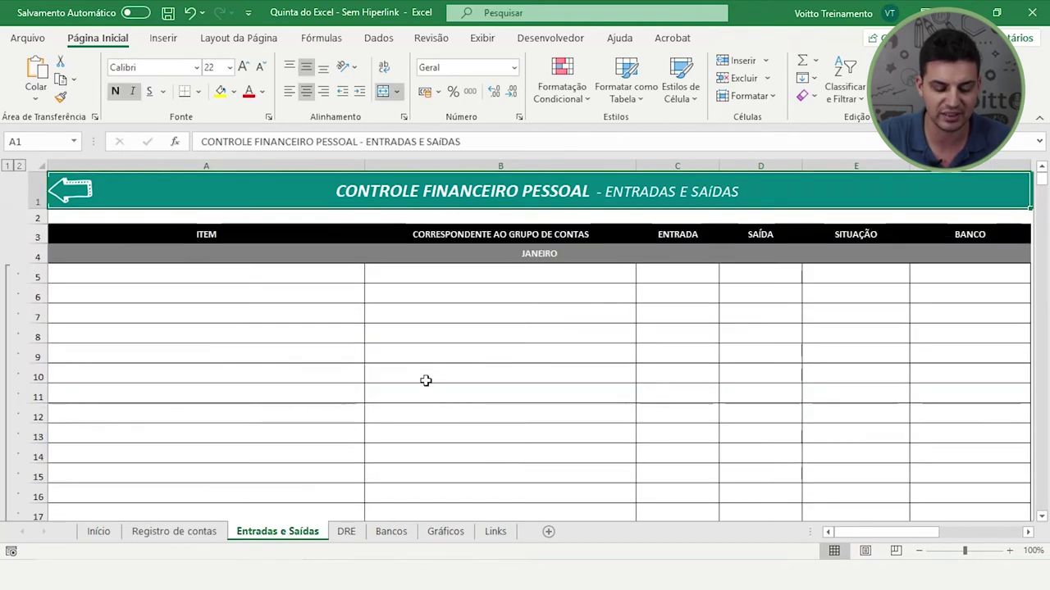
left_click(424, 332)
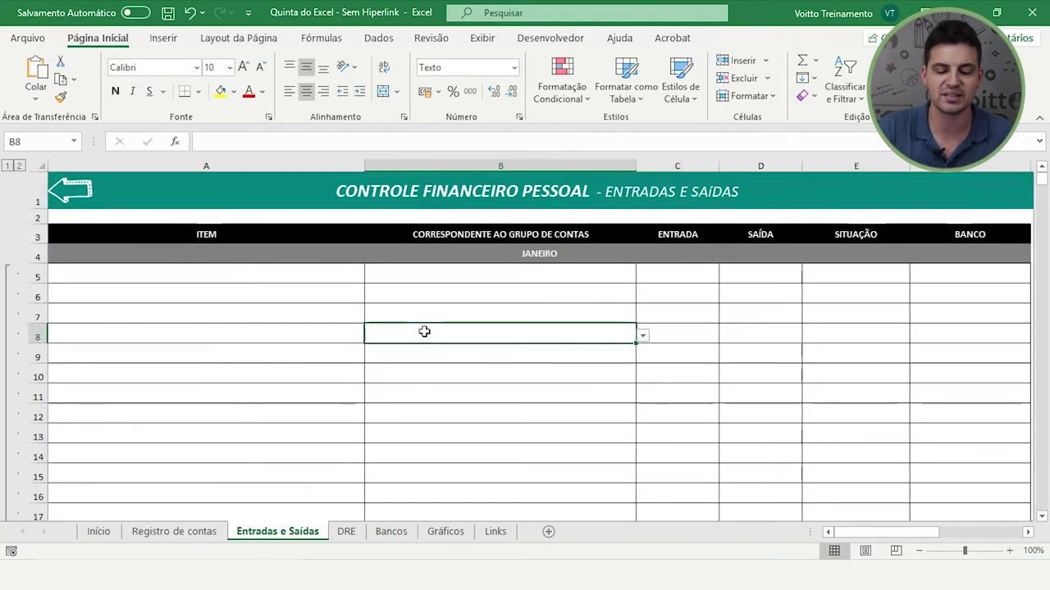
key("ctrl+v")
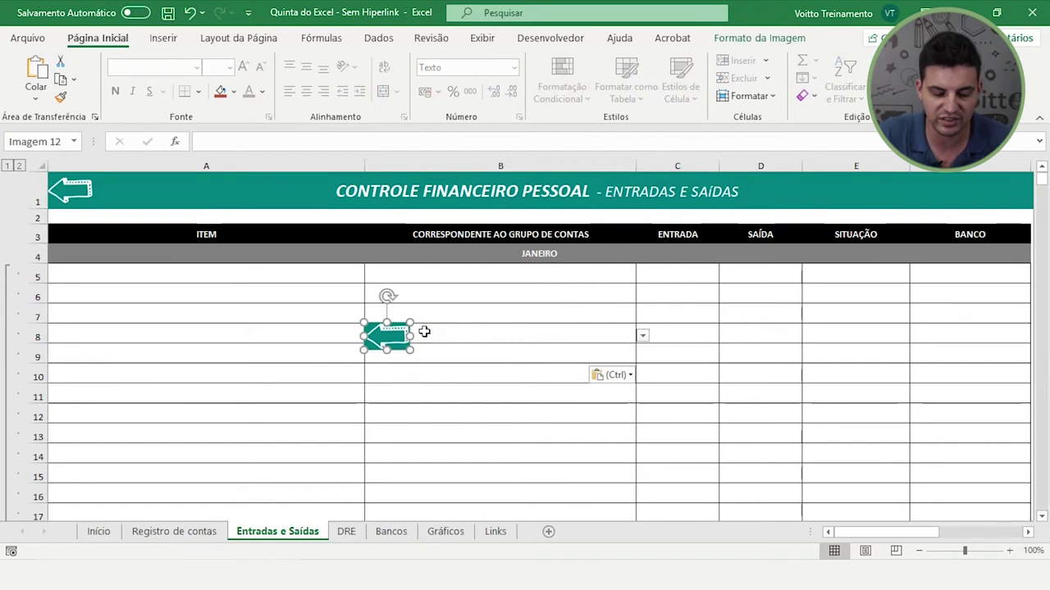
left_click_drag(400, 340, 277, 194)
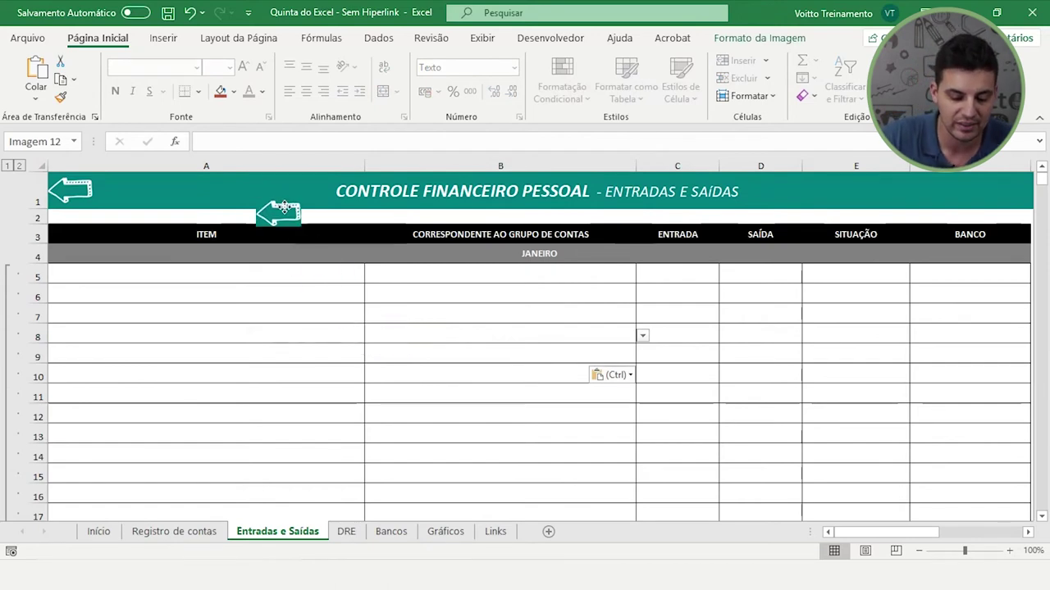
left_click(300, 217)
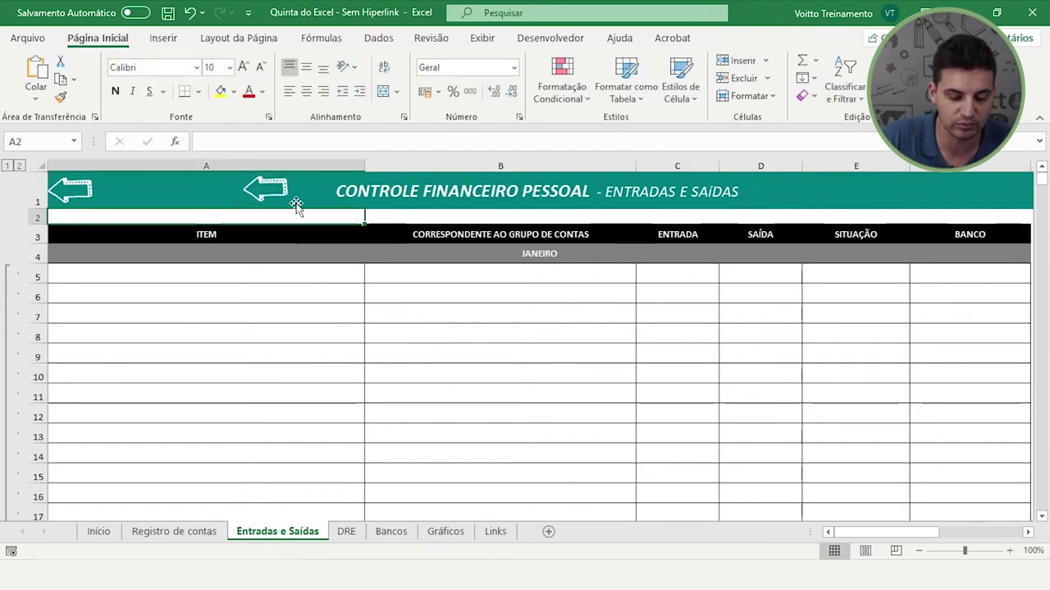
left_click(275, 192)
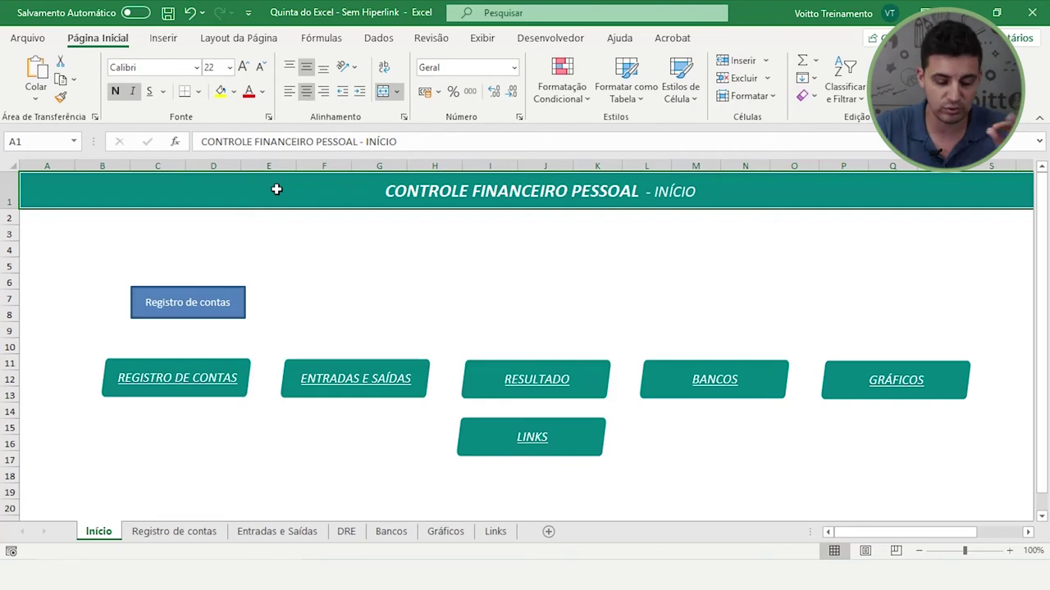
- Test round trips from Início to Registro de contas and Entradas e Saídas and back via the arrows
left_click(192, 381)
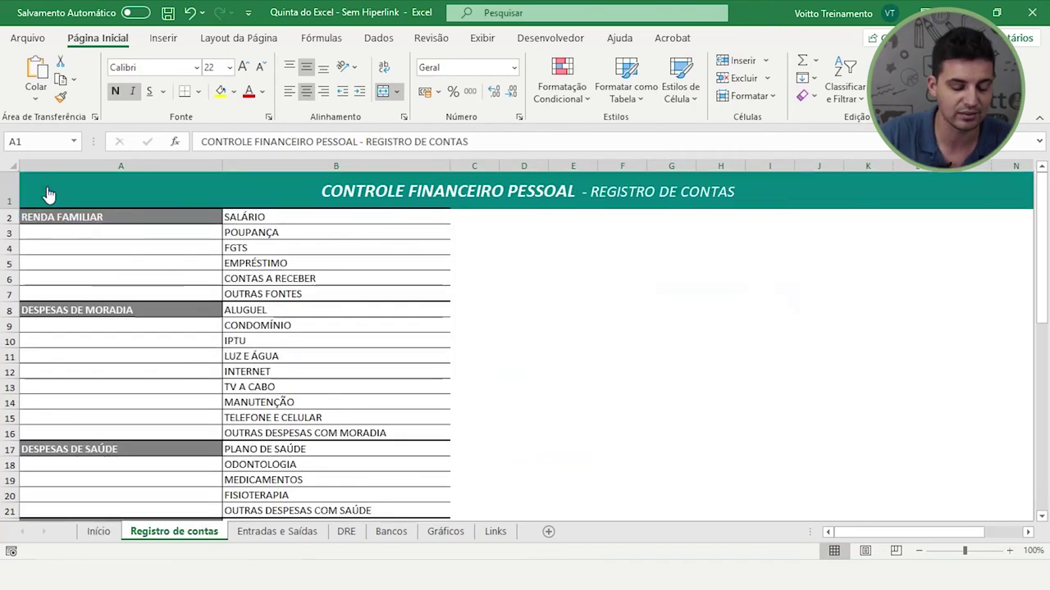
left_click(46, 193)
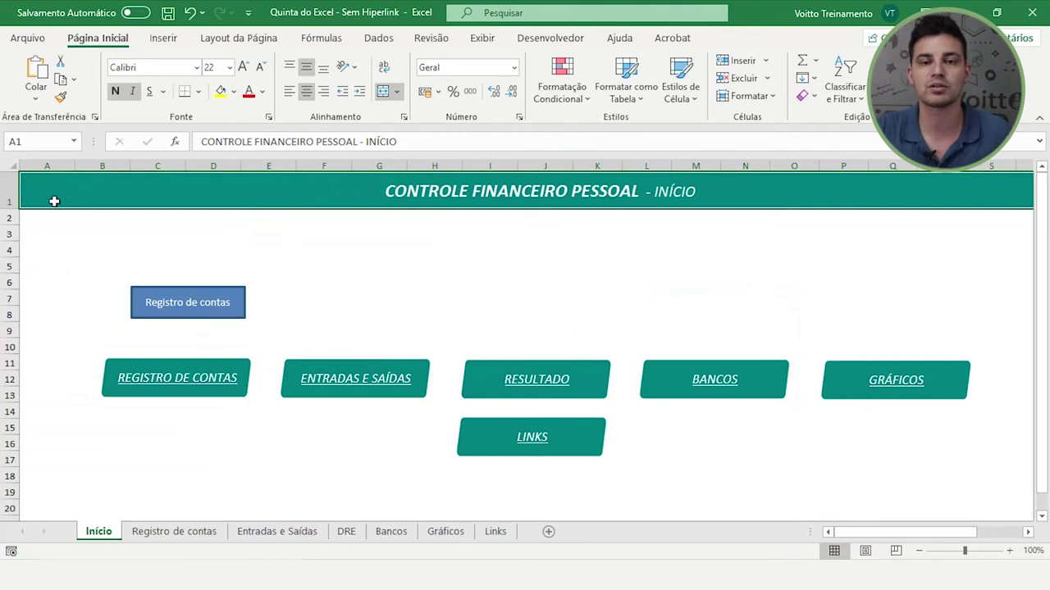
left_click(351, 382)
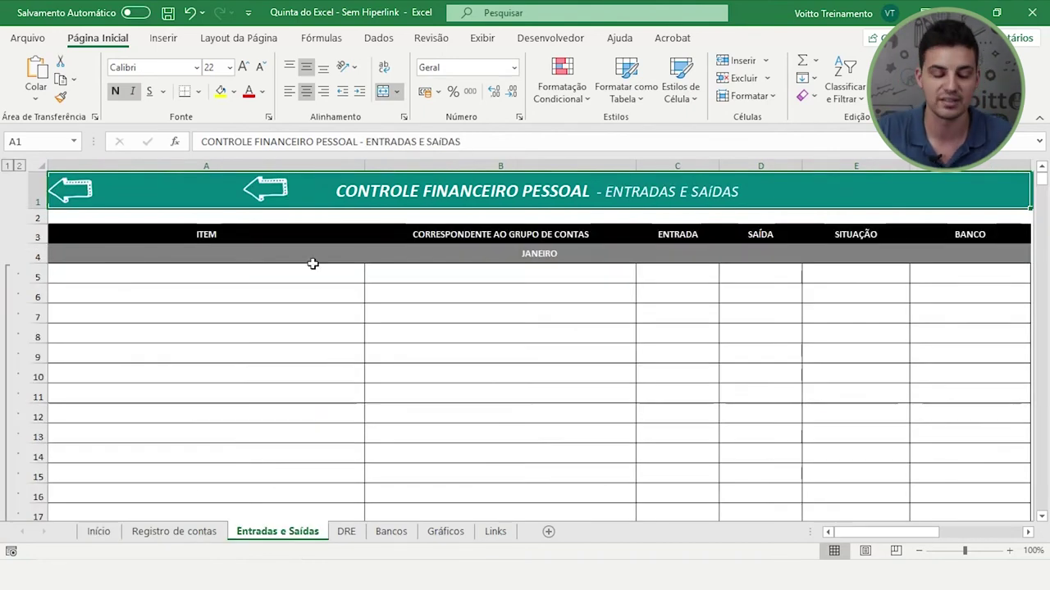
left_click(271, 195)
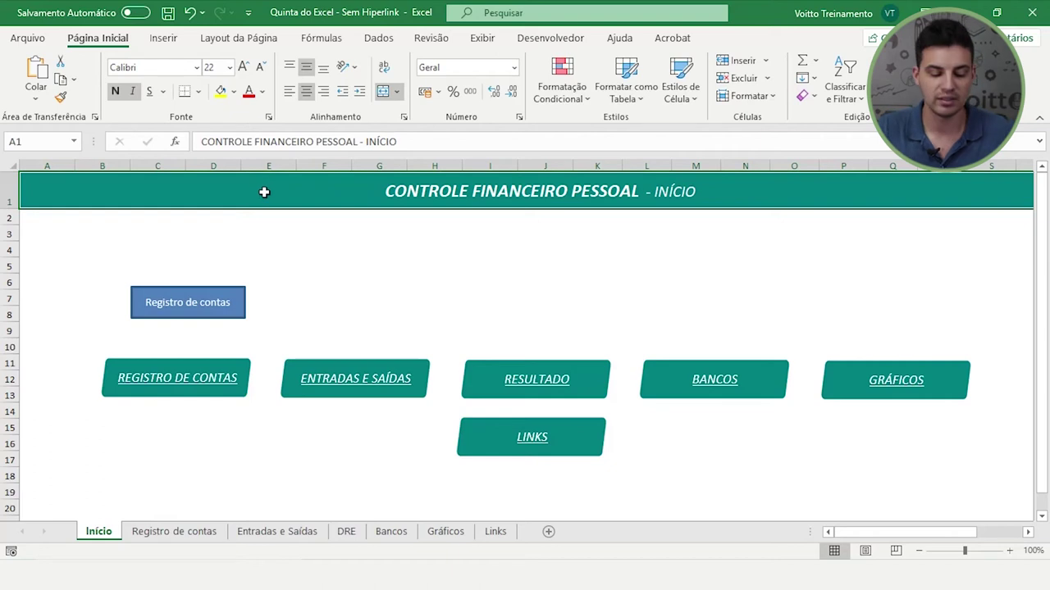
left_click(375, 382)
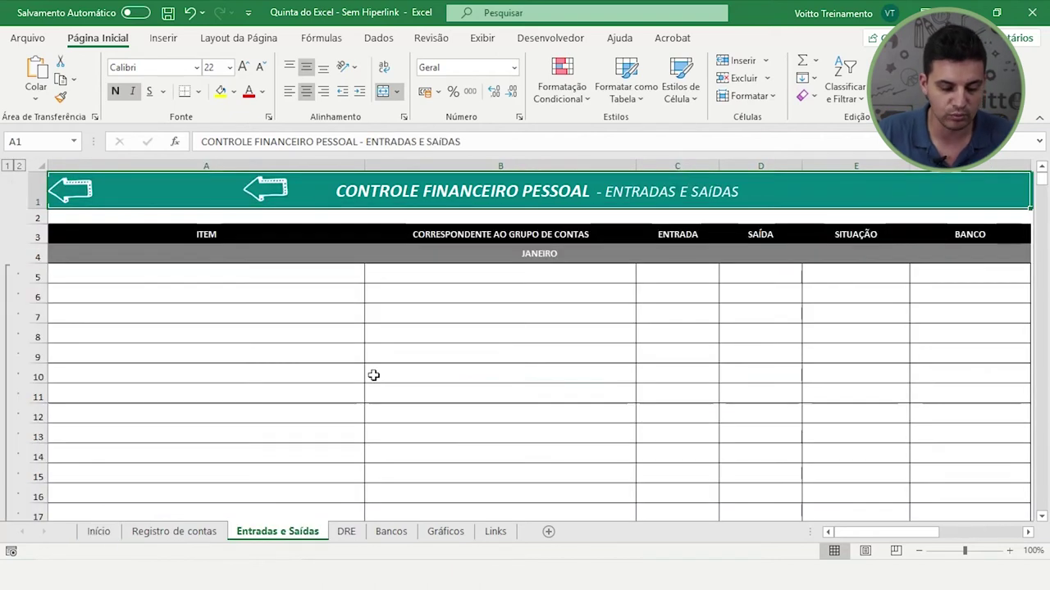
right_click(281, 193)
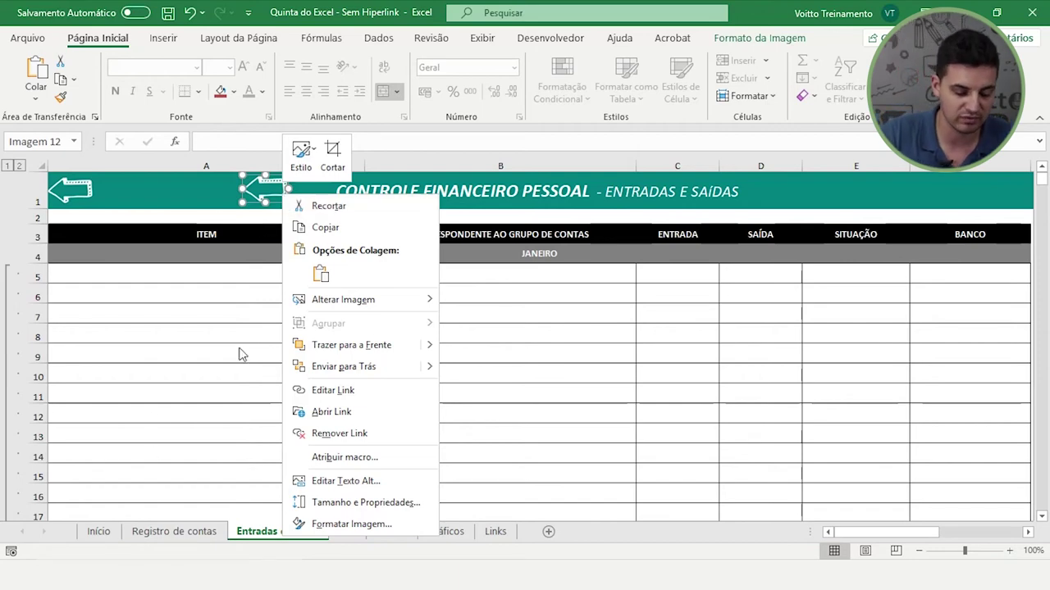
left_click(225, 205)
left_click(227, 214)
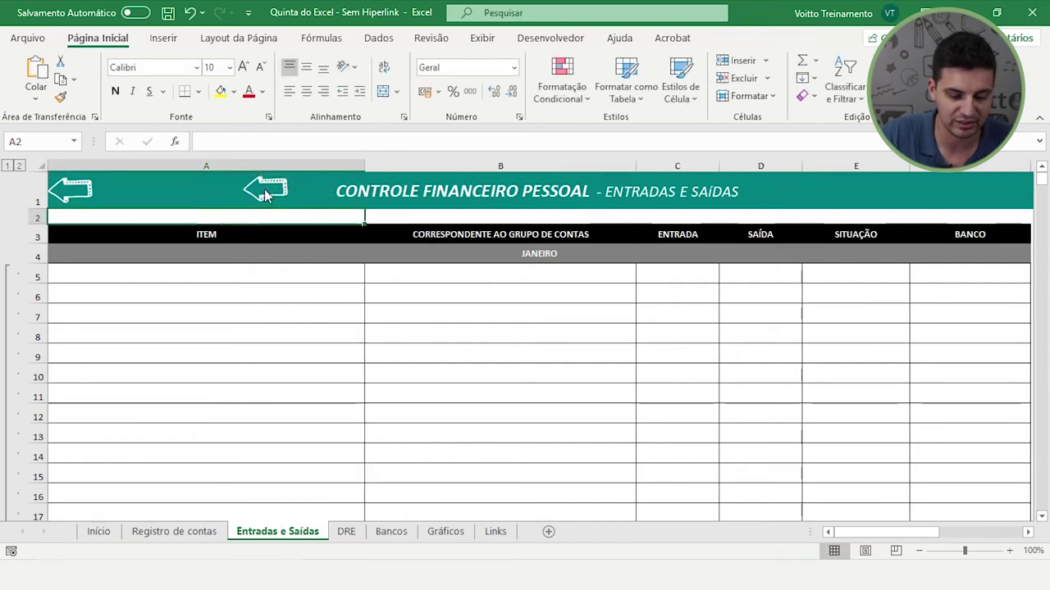
left_click(263, 192)
- Show the Links sheet, then bring up the Links Externos.txt notes file beside it
left_click(540, 457)
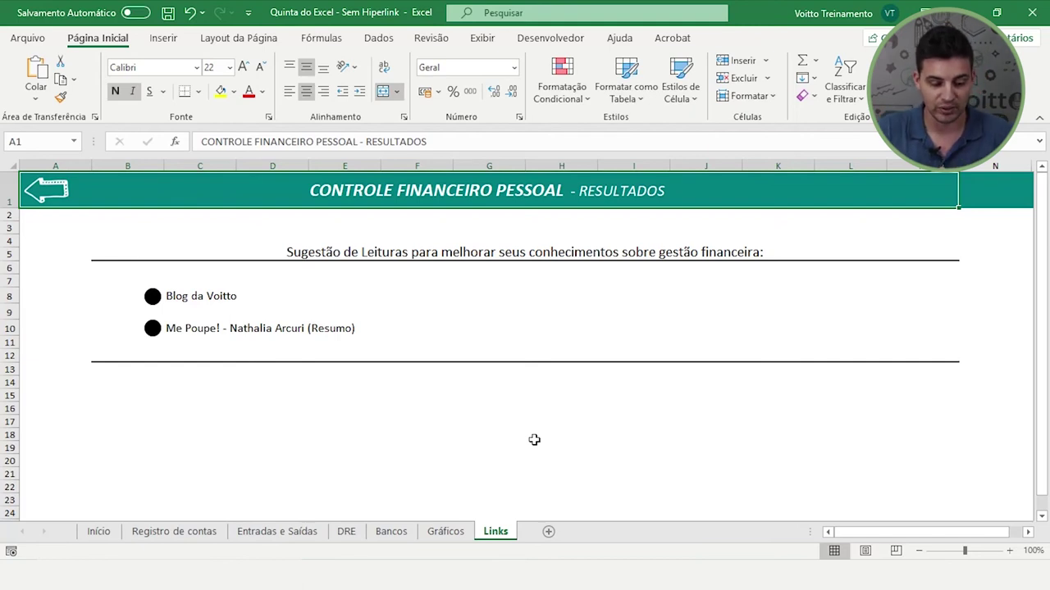
key("alt+Tab")
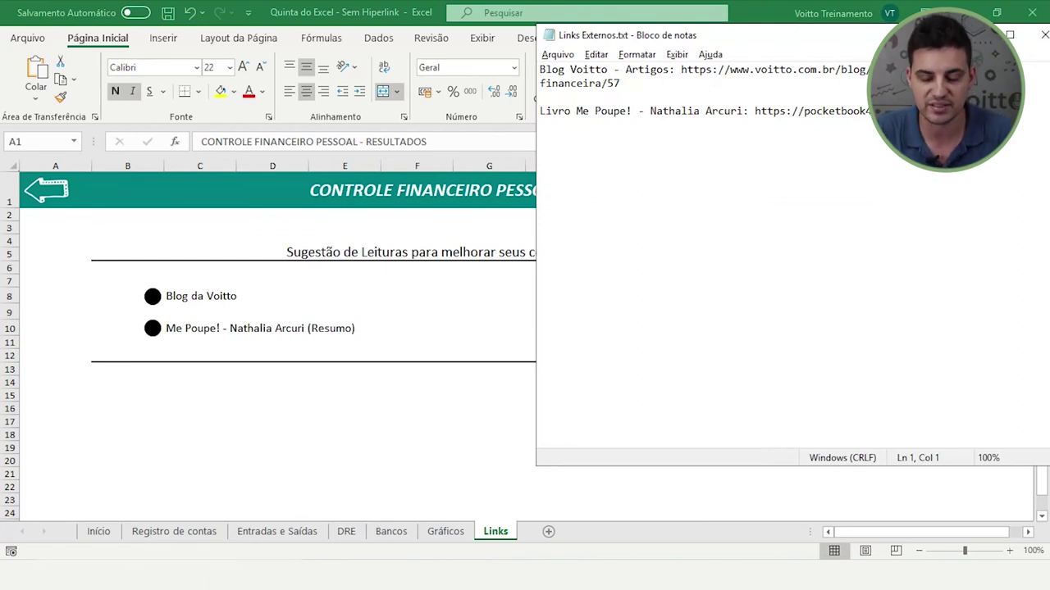
- Select the Voitto blog and Me Poupe! book addresses in Links Externos.txt, then return to Excel
left_click(681, 69)
left_click_drag(681, 69, 685, 83)
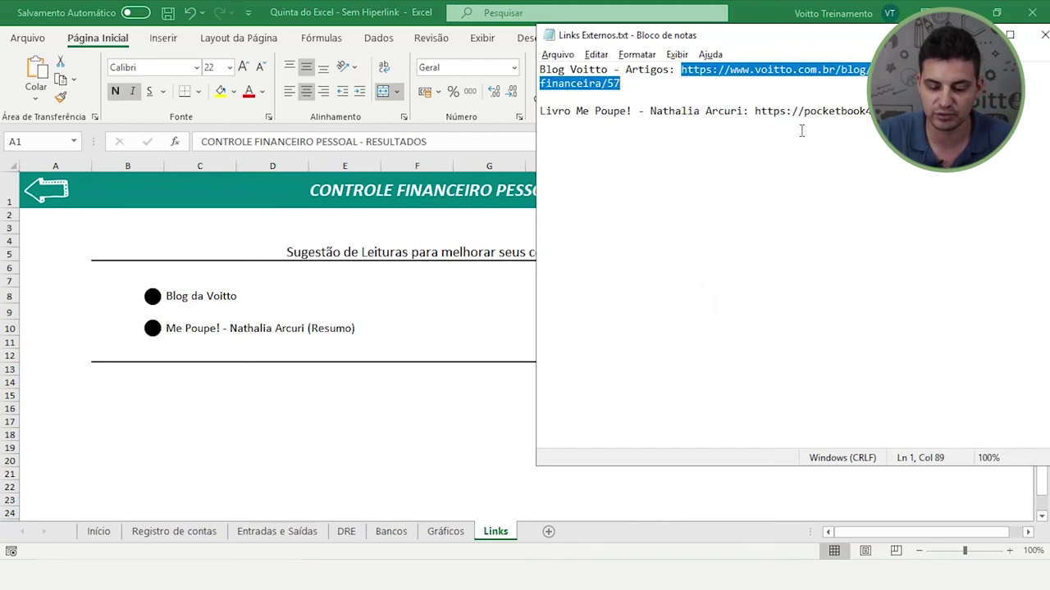
left_click_drag(754, 110, 919, 112)
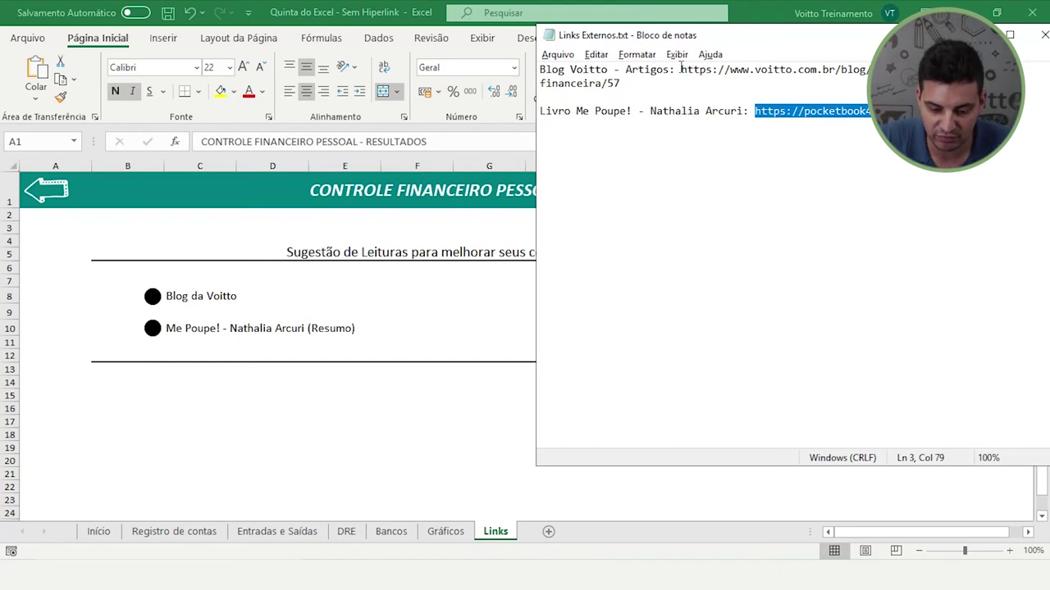
left_click_drag(680, 69, 620, 83)
left_click(385, 440)
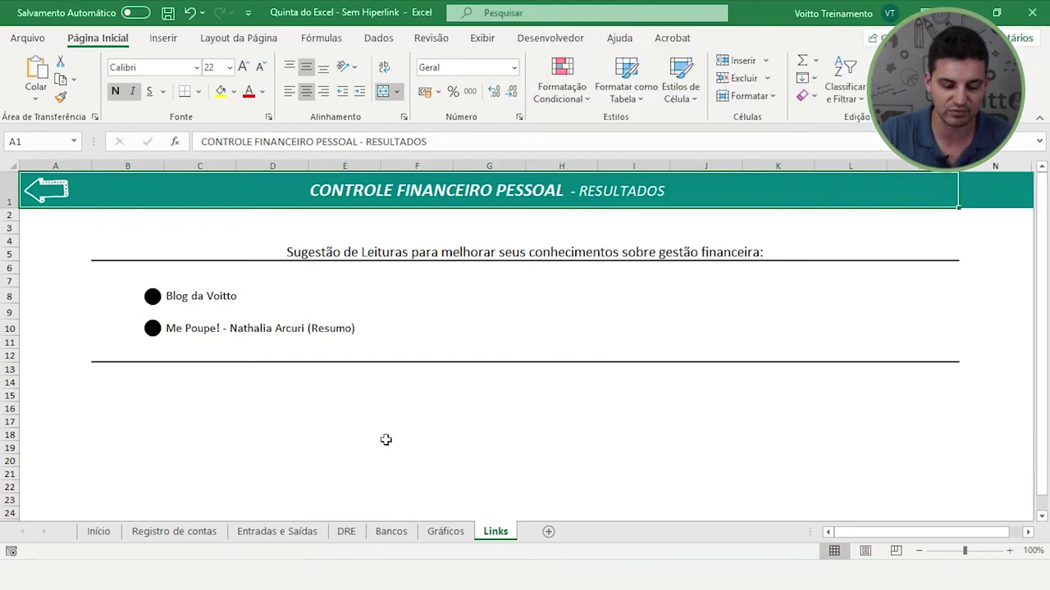
left_click(184, 297)
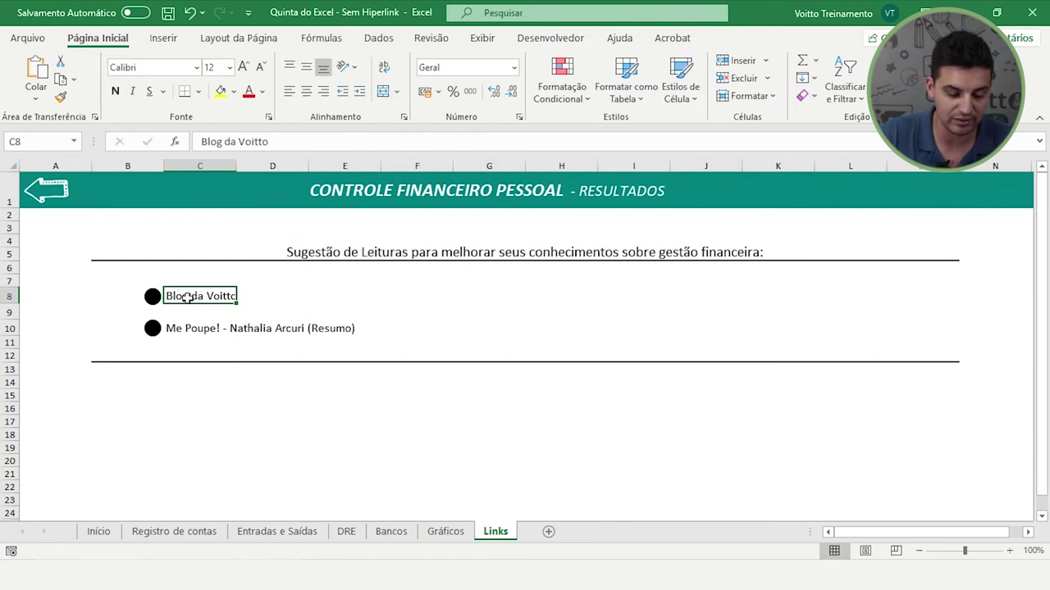
right_click(187, 297)
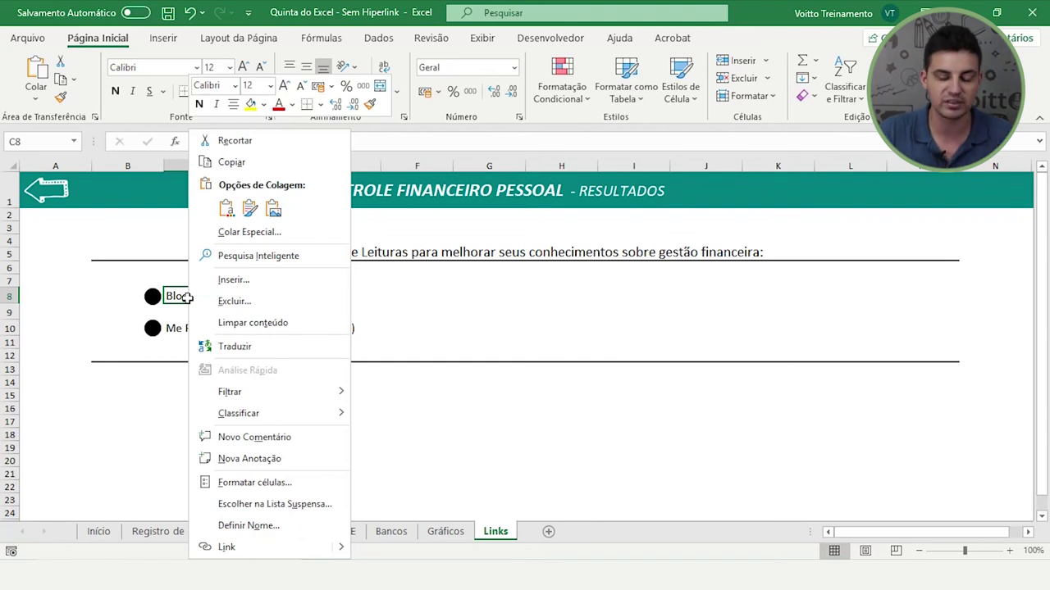
left_click(394, 370)
left_click(215, 370)
left_click(182, 295)
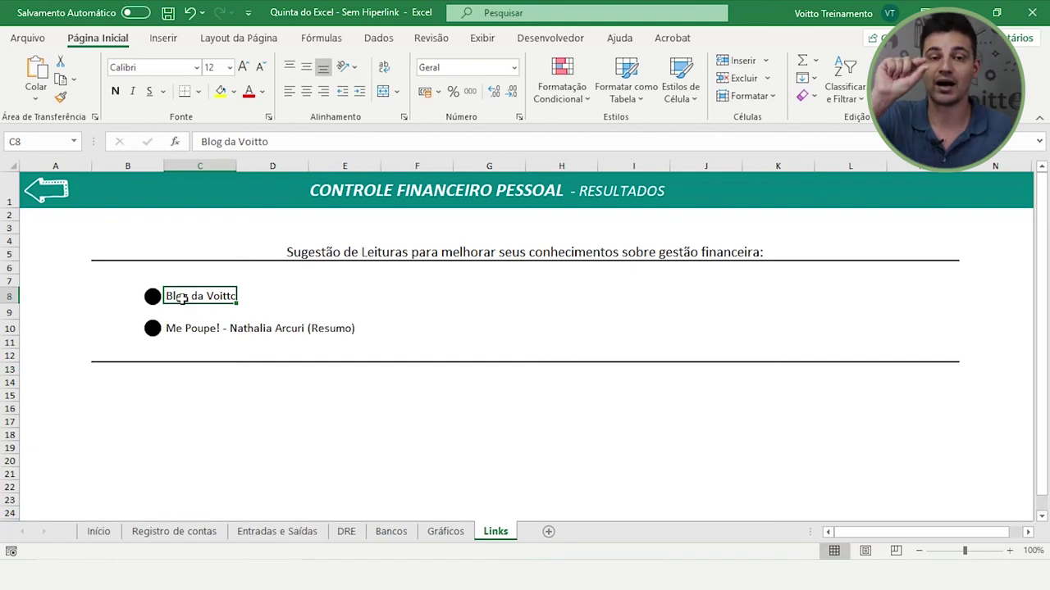
triple_click(272, 141)
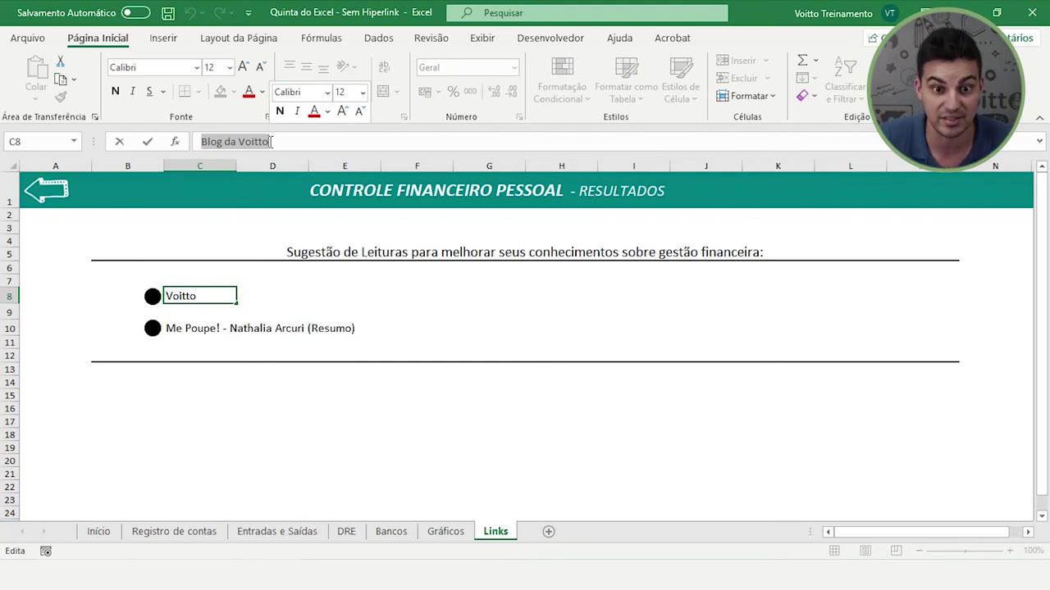
key("Escape")
left_click(290, 435)
left_click(201, 296)
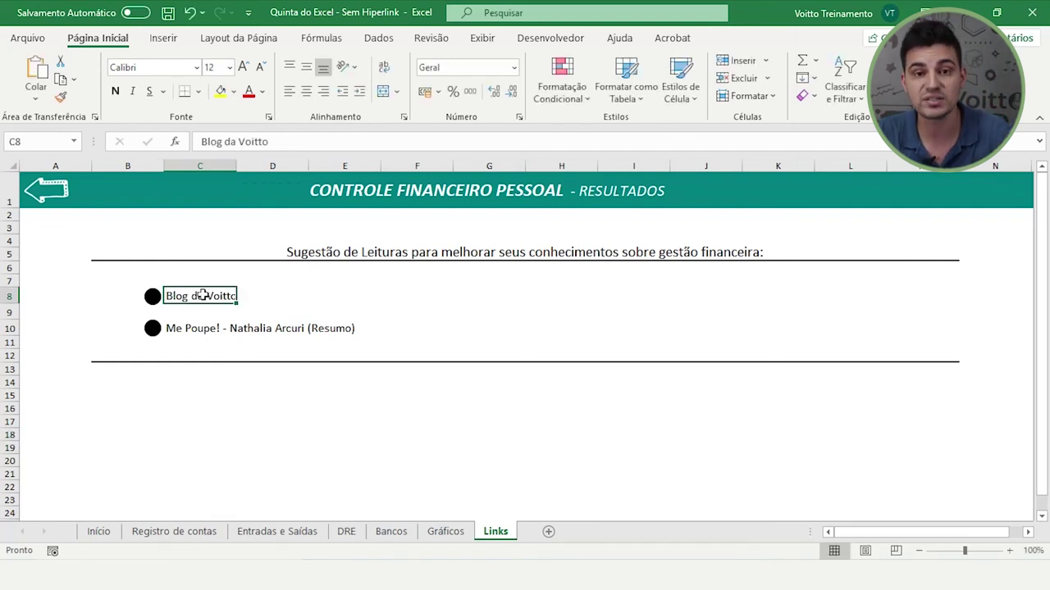
right_click(205, 300)
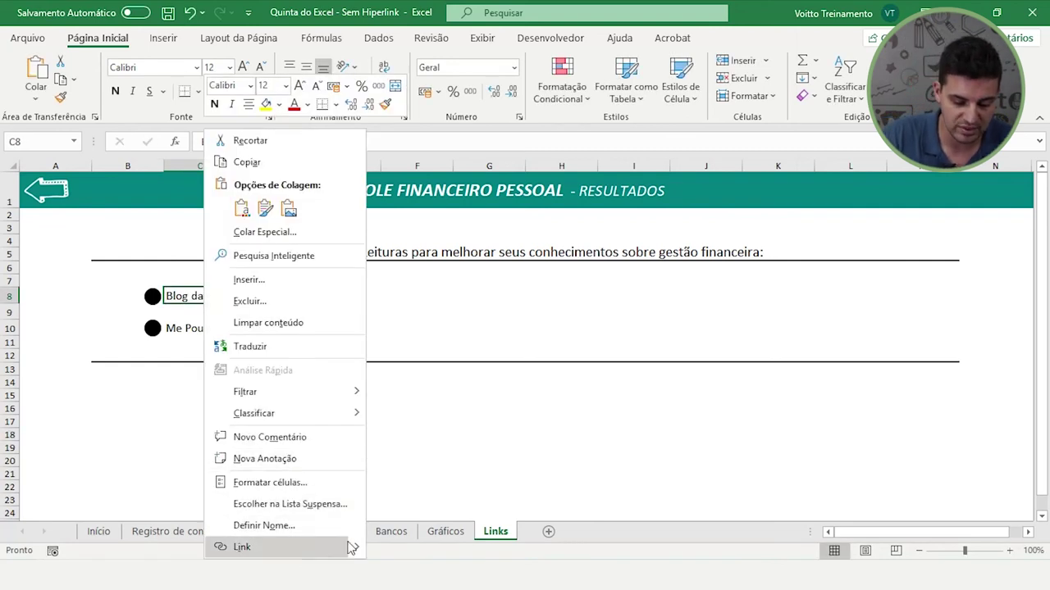
left_click(402, 543)
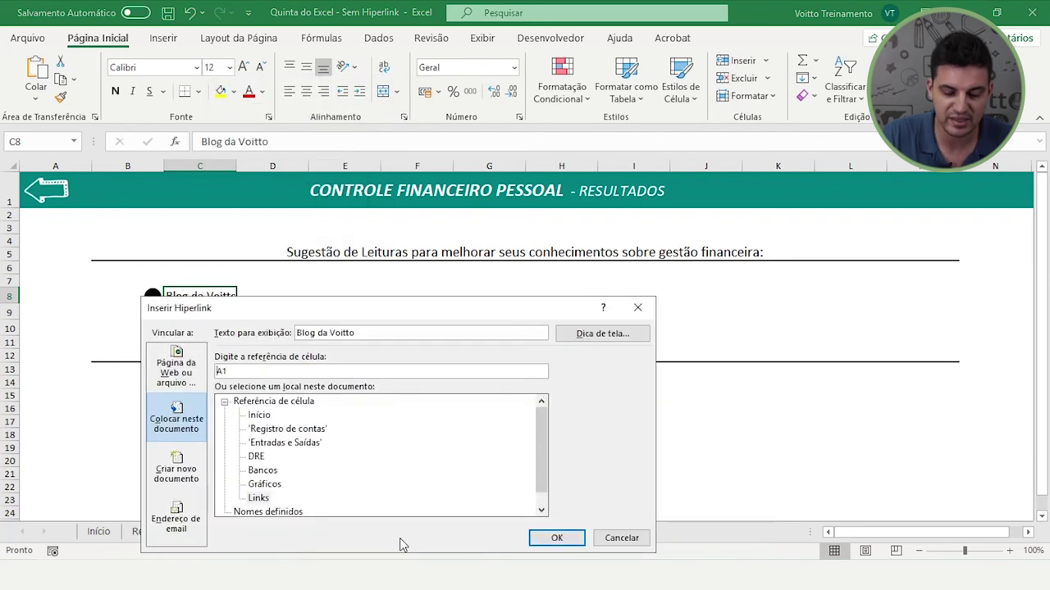
left_click_drag(446, 315, 550, 196)
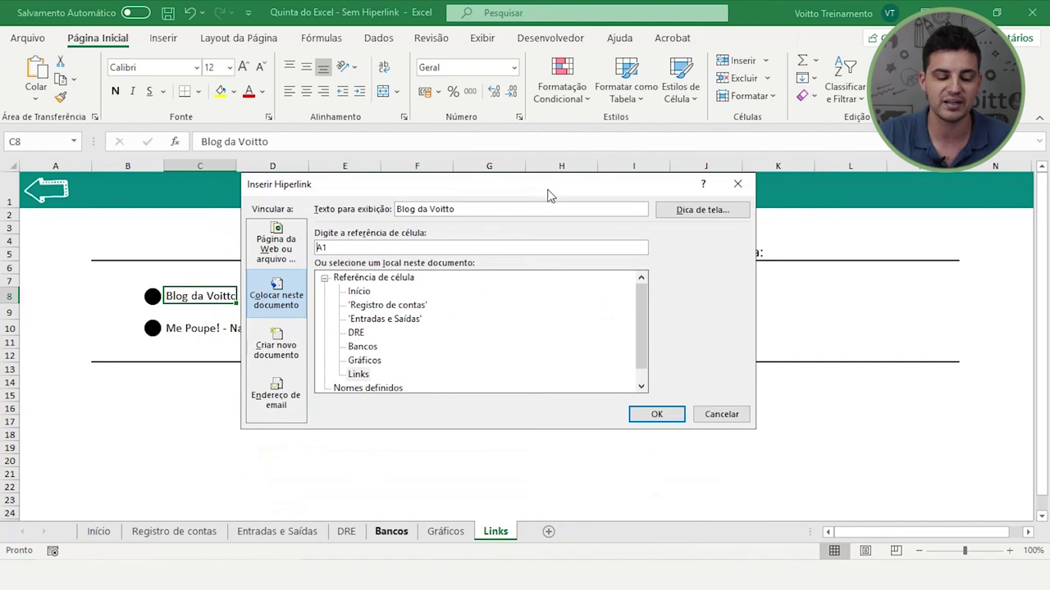
left_click(279, 256)
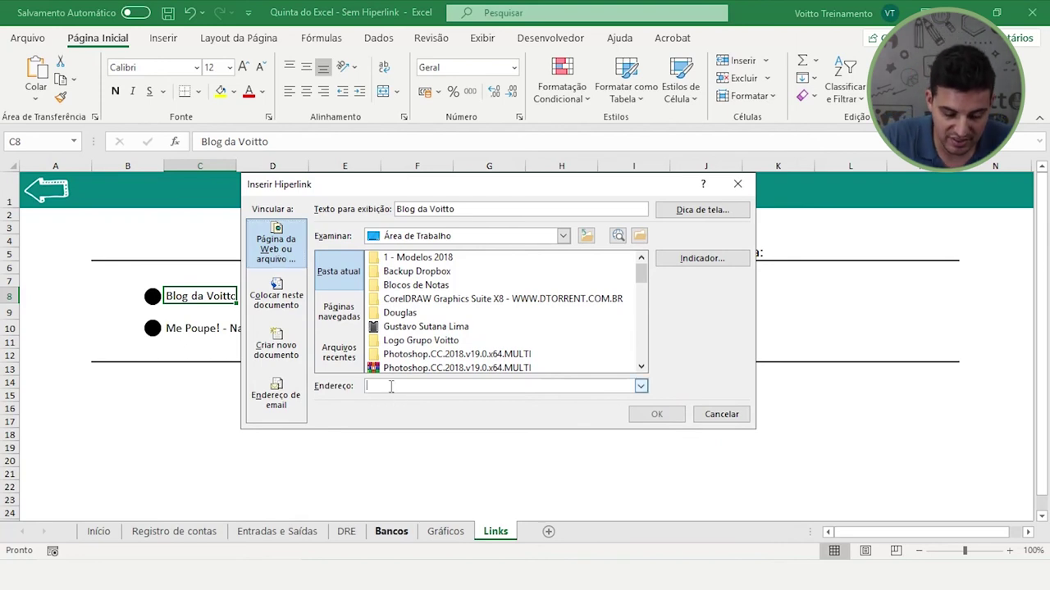
key("alt+Tab")
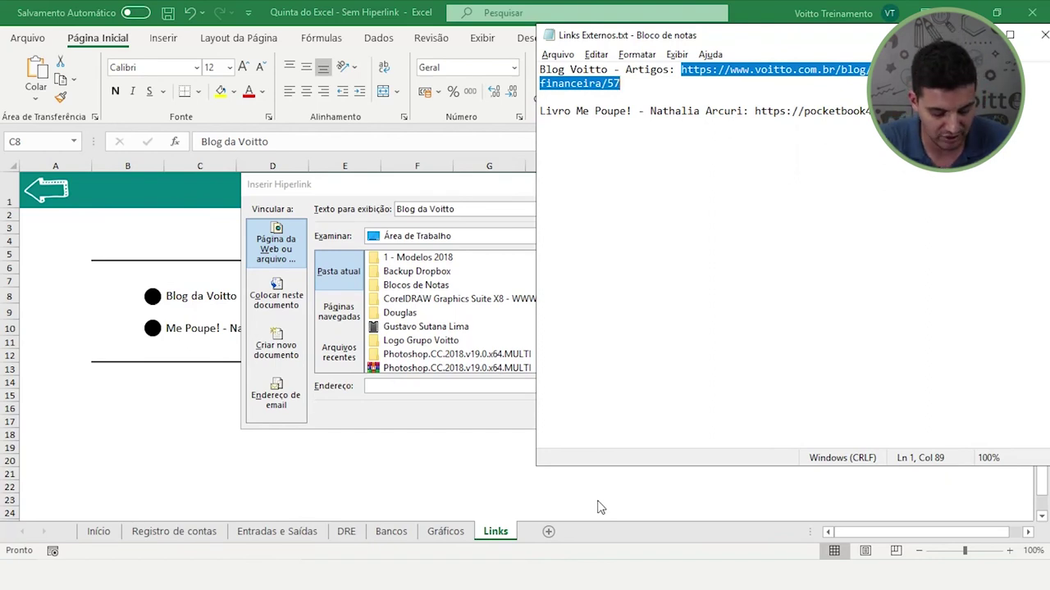
key("alt+Tab")
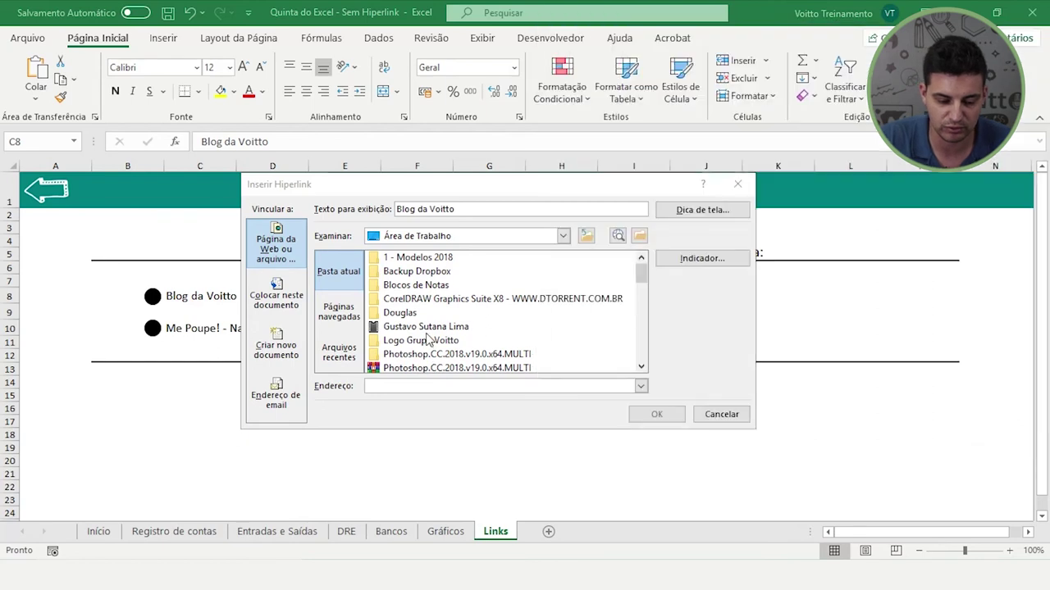
left_click(425, 340)
left_click(430, 387)
key("ctrl+a")
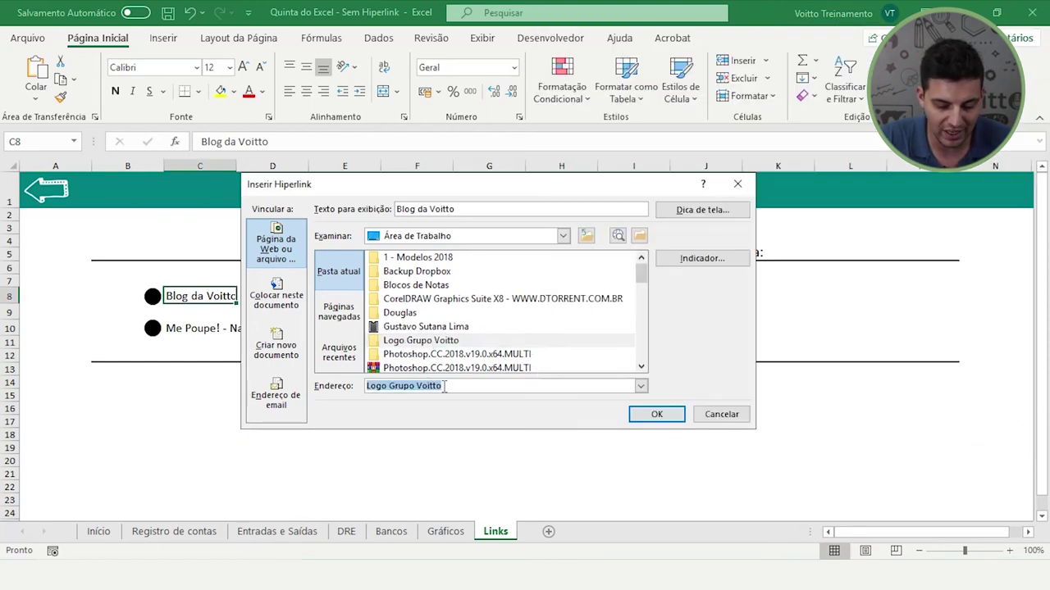
key("ctrl+v")
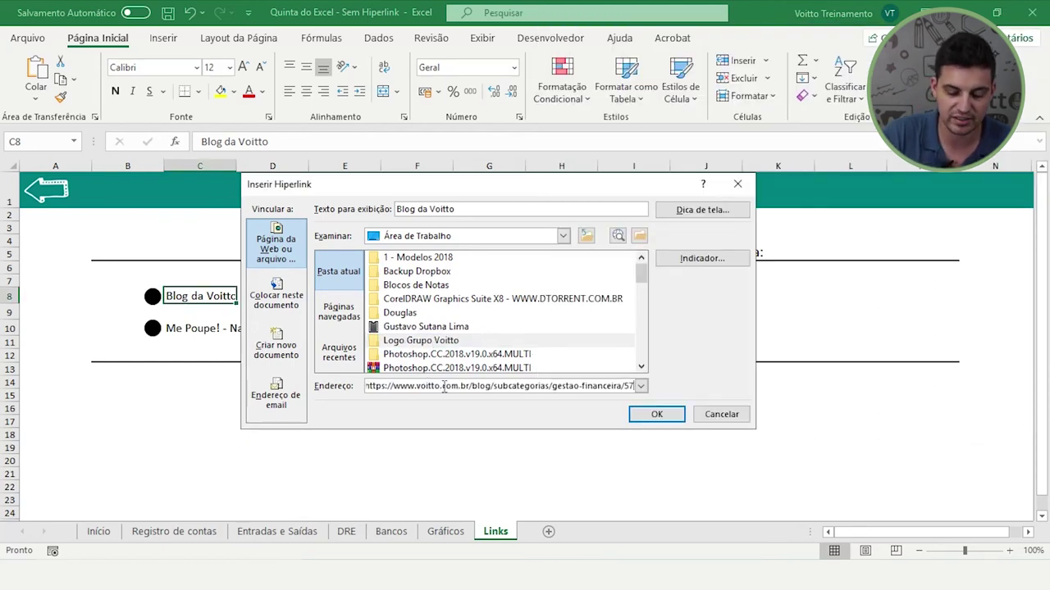
left_click(665, 414)
- Check where the Blog da Voitto link points and follow it
left_click(463, 444)
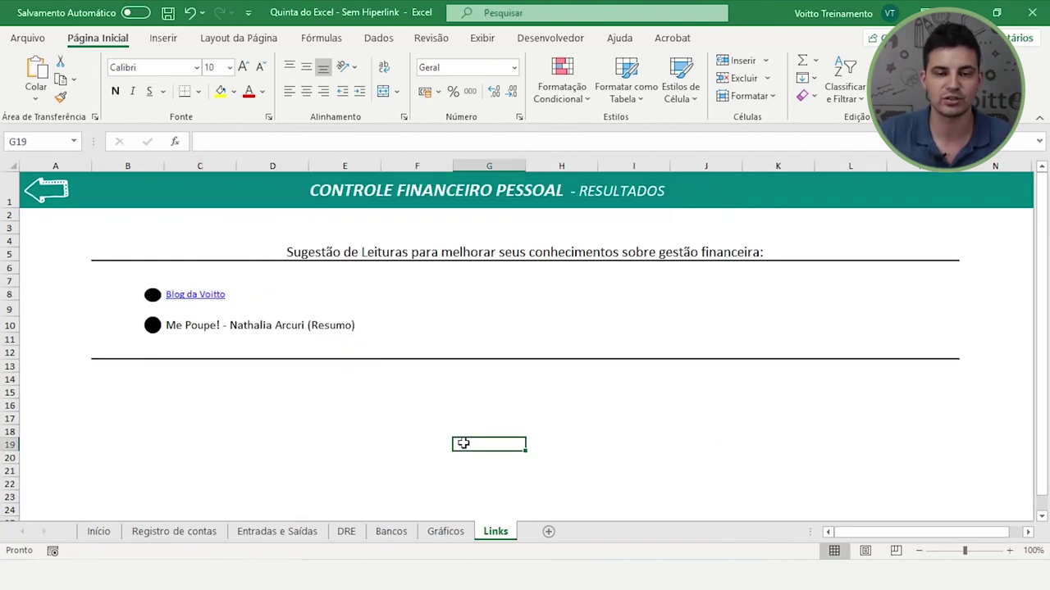
left_click(190, 297)
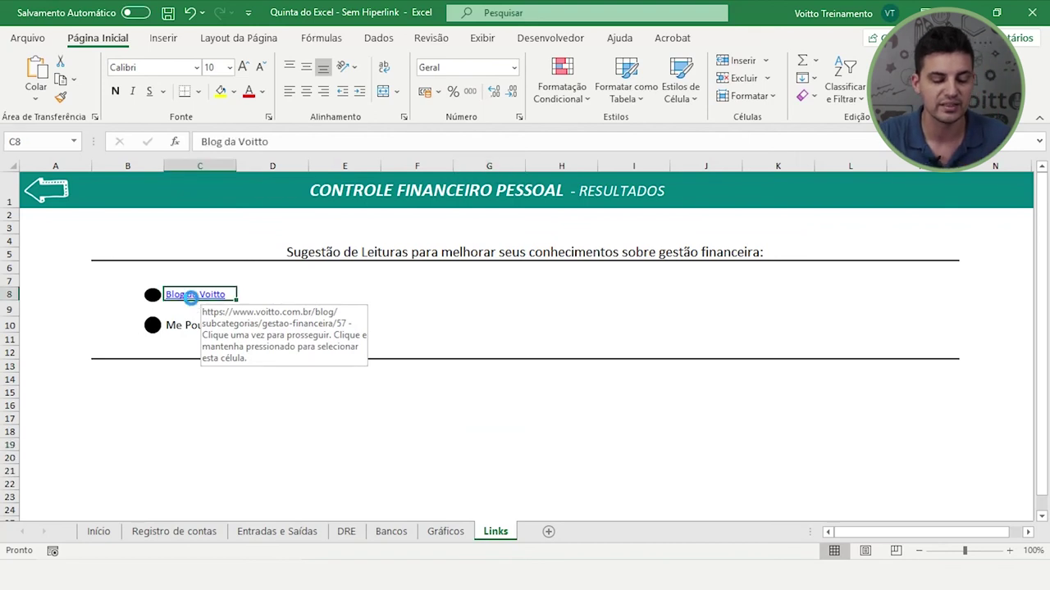
left_click(190, 295)
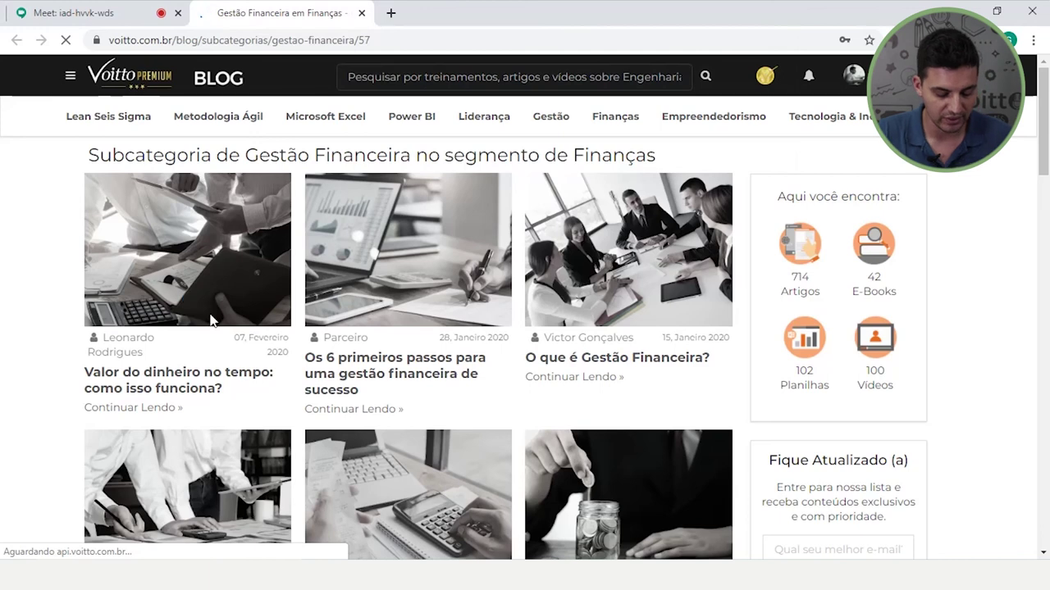
- Return from the Voitto Gestão Financeira page in Chrome to the Links sheet
key("alt+Tab")
left_click(301, 410)
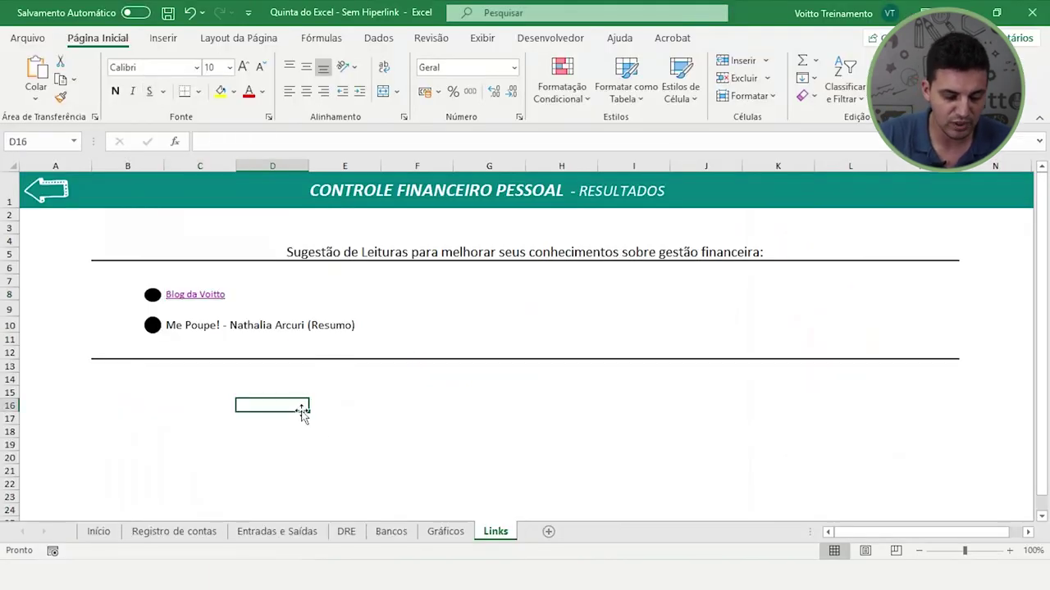
- Select the Me Poupe! - Nathalia Arcuri cell C10, leaving its text unchanged
left_click(183, 326)
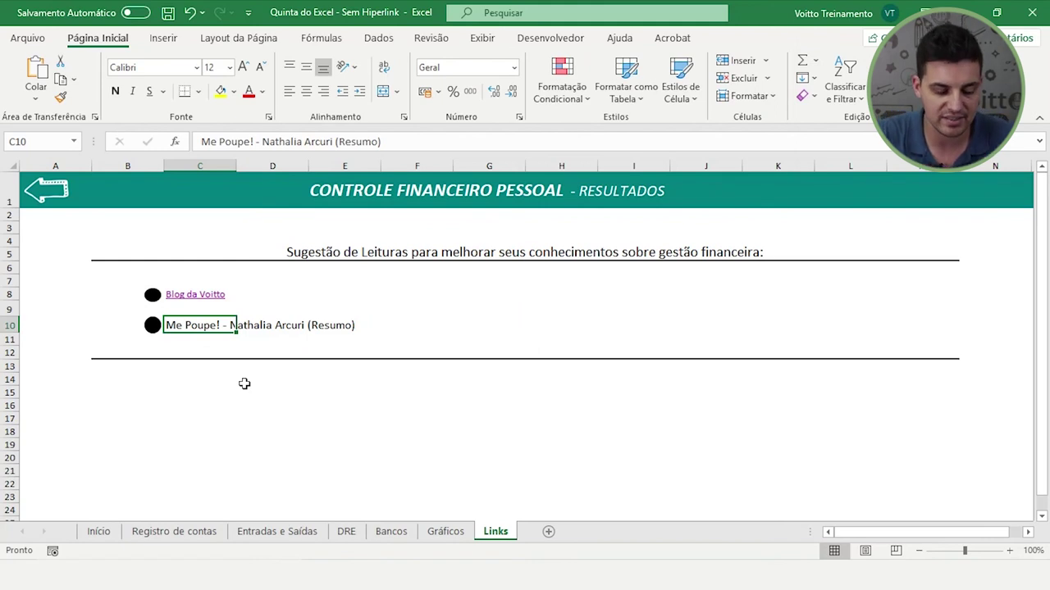
left_click(390, 147)
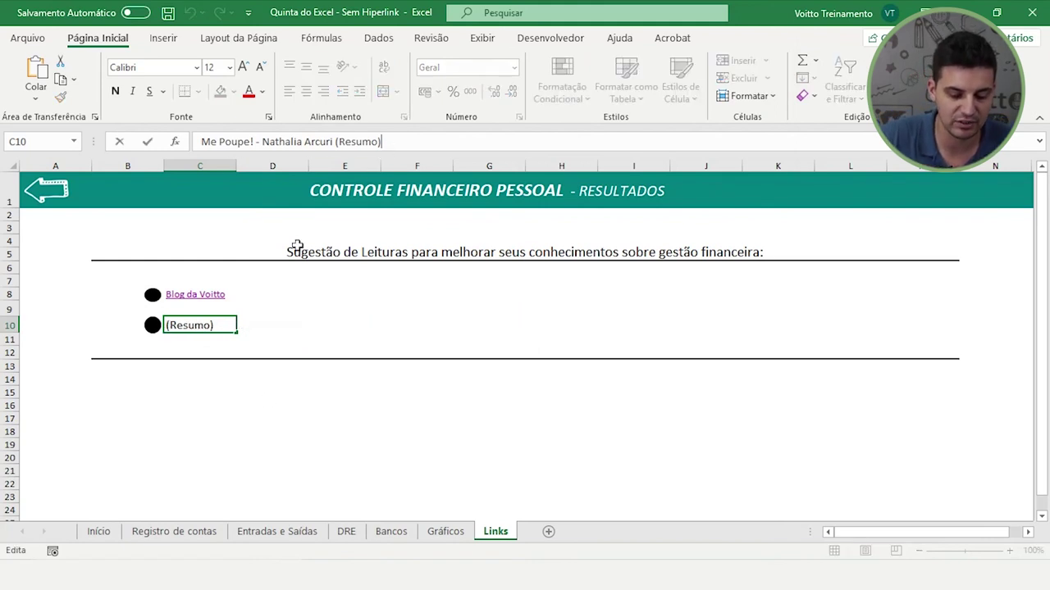
left_click(211, 381)
left_click(202, 328)
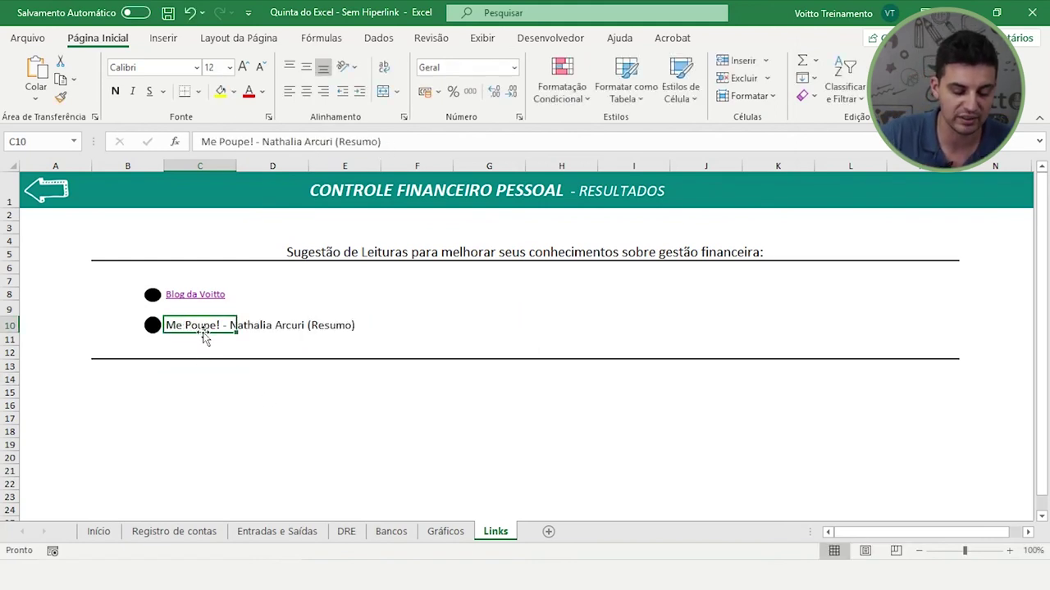
right_click(208, 326)
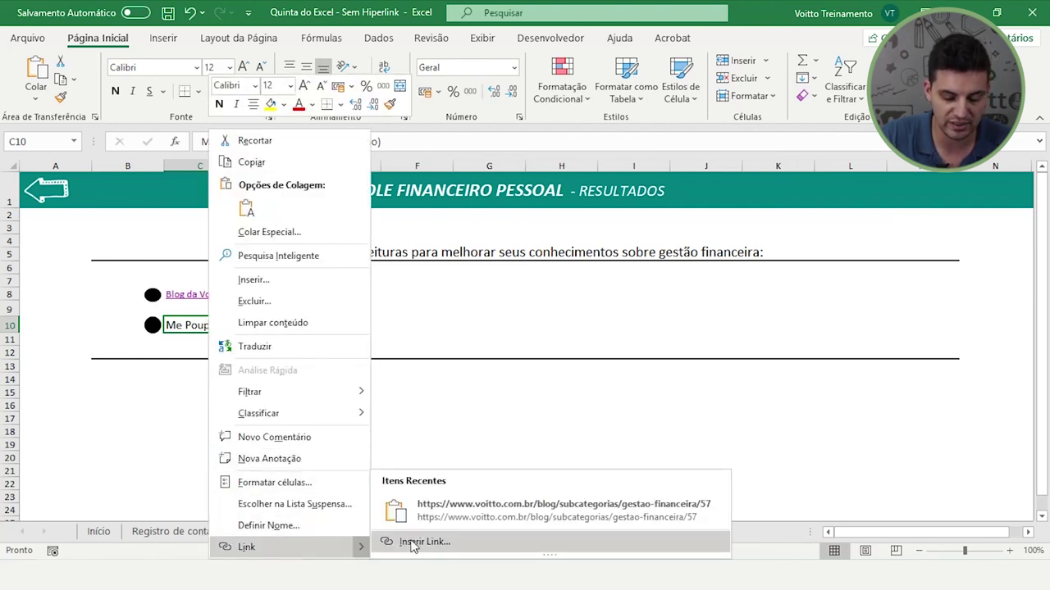
mouse_move(246, 547)
left_click(413, 546)
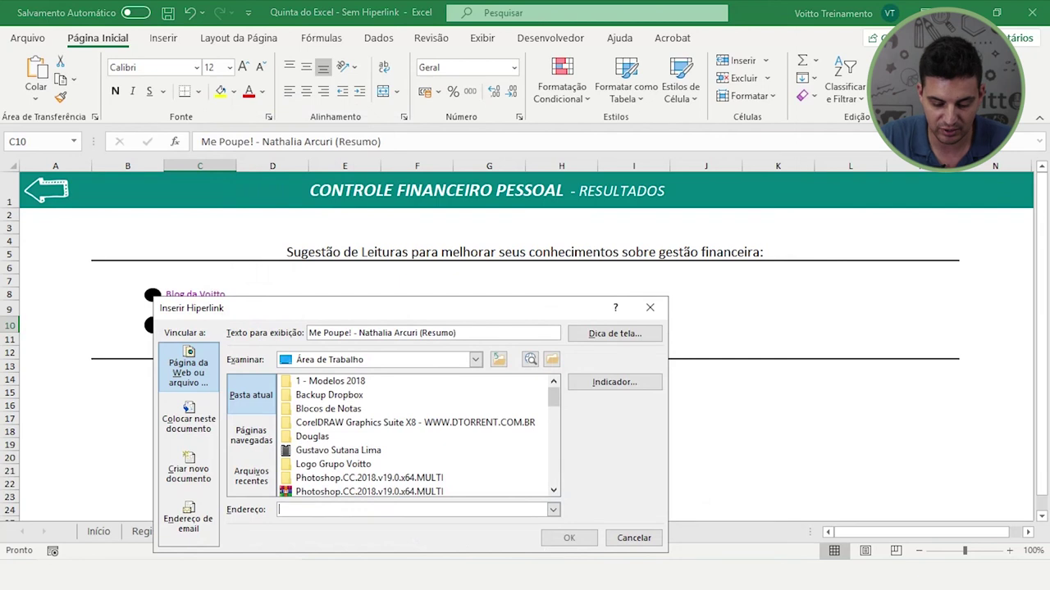
key("alt+Tab")
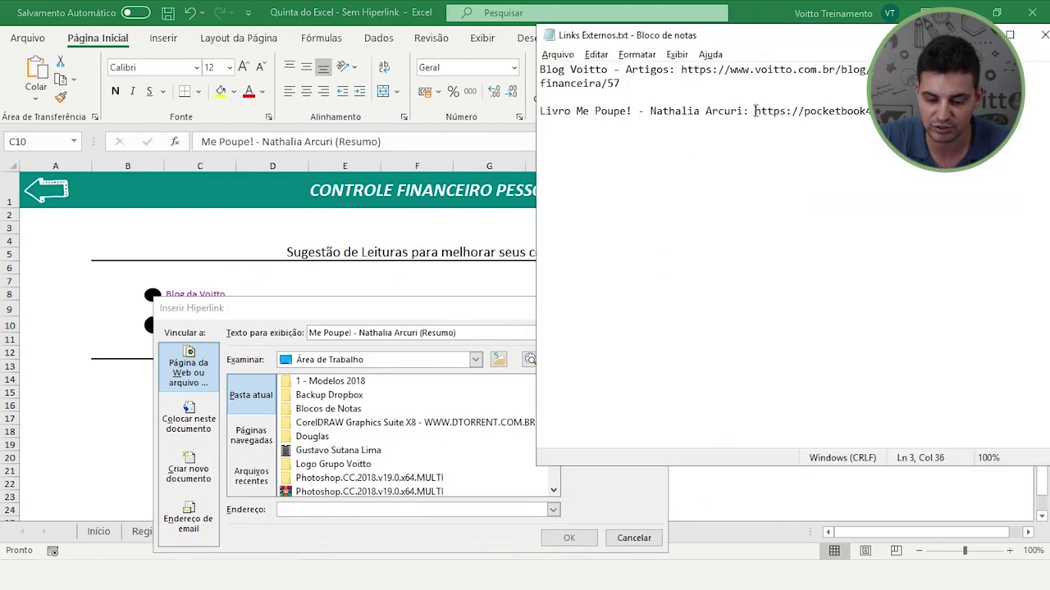
left_click_drag(755, 110, 876, 111)
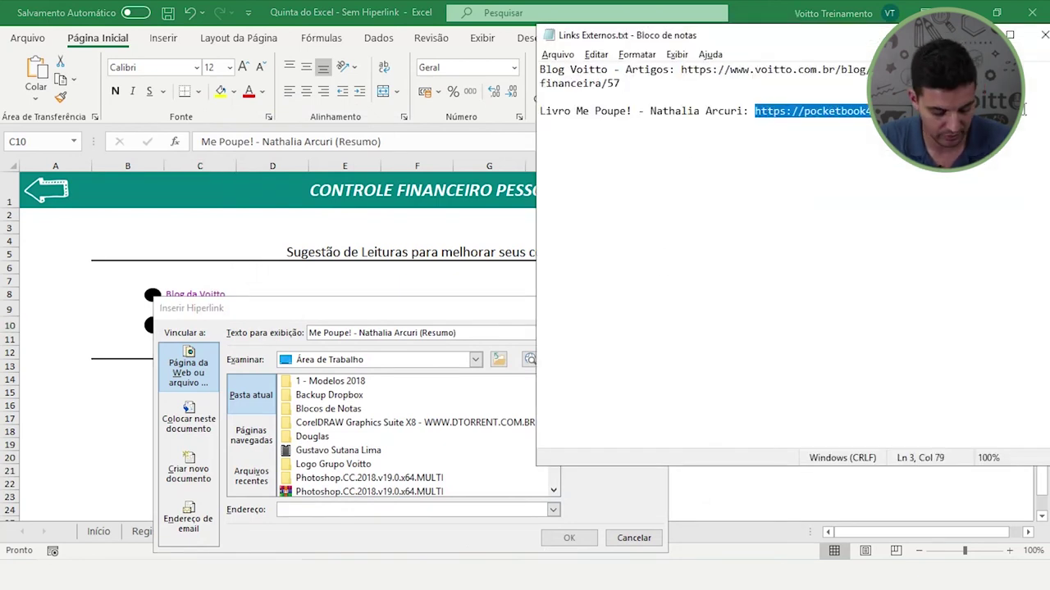
left_click(367, 509)
type("https://pocketbook4you.com/pt/read/me-poupe")
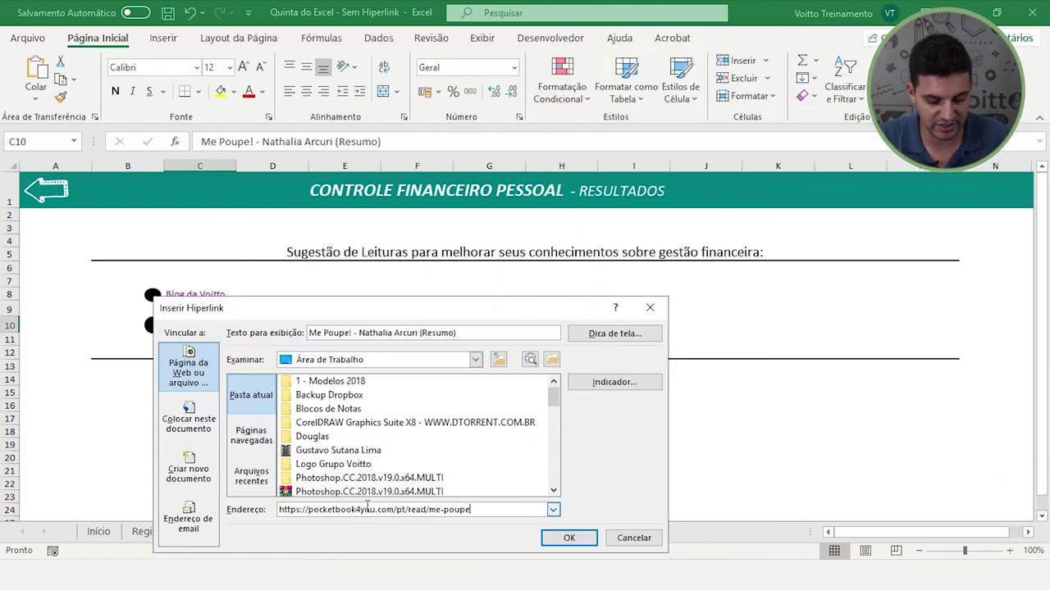
left_click(570, 539)
left_click(504, 457)
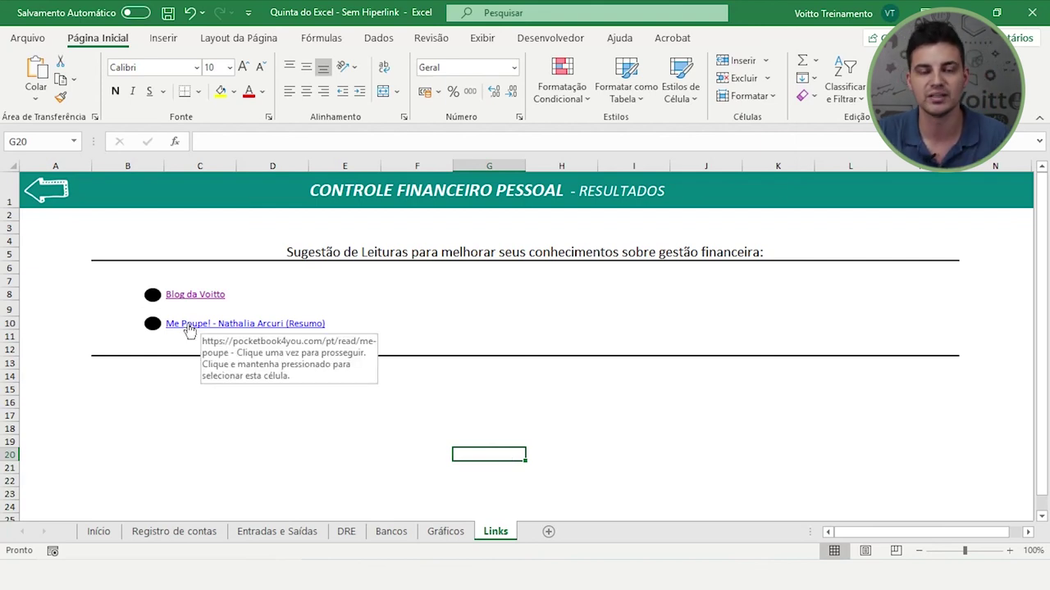
left_click(190, 328)
- Follow the Me Poupe! link to the pocketbook4you summary page, then return to Excel
left_click(190, 328)
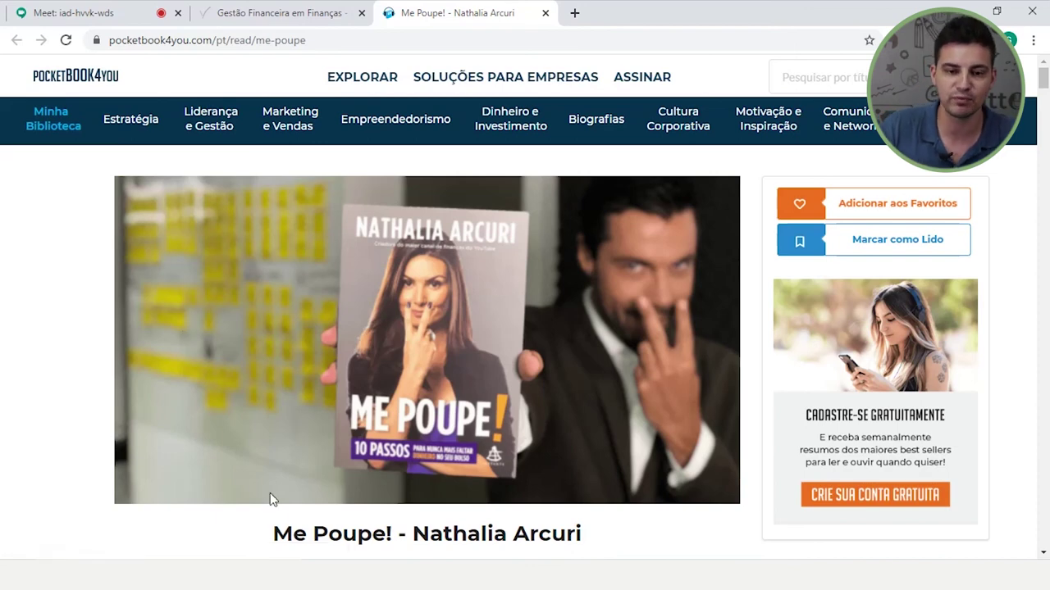
key("alt+Tab")
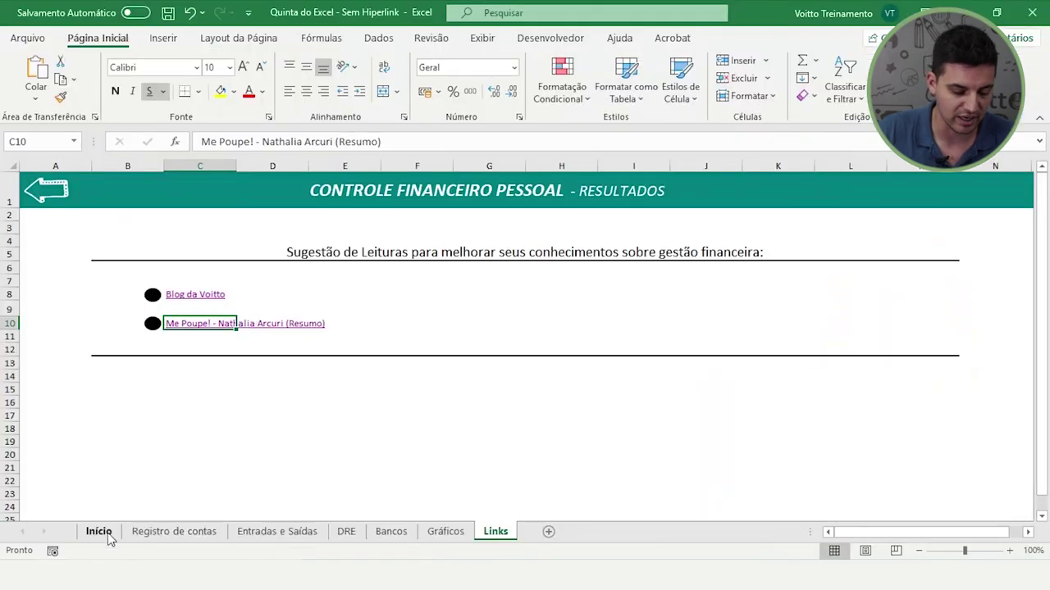
- Go to the Início sheet
left_click(100, 533)
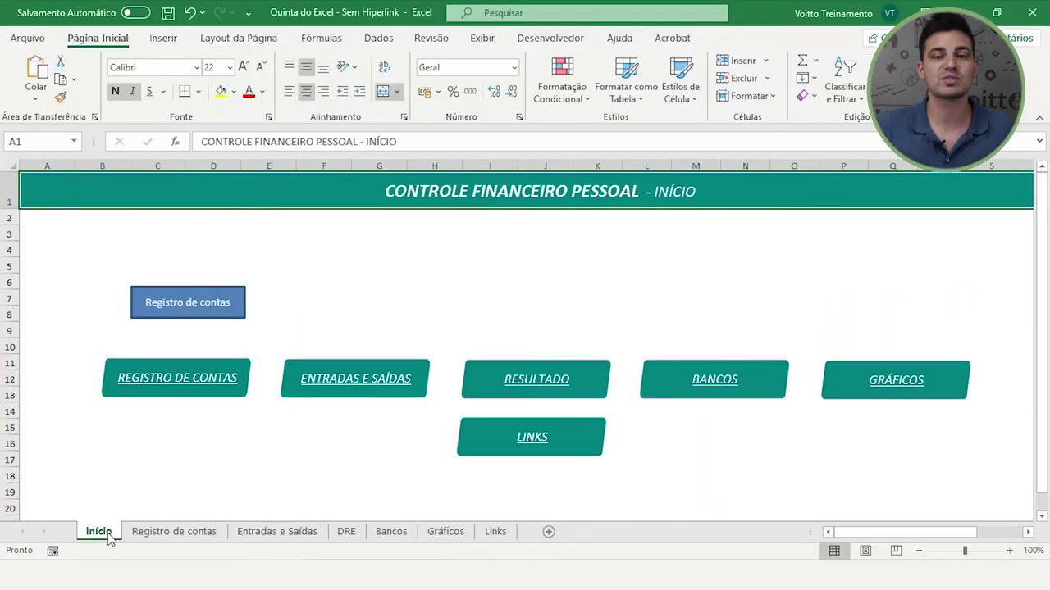